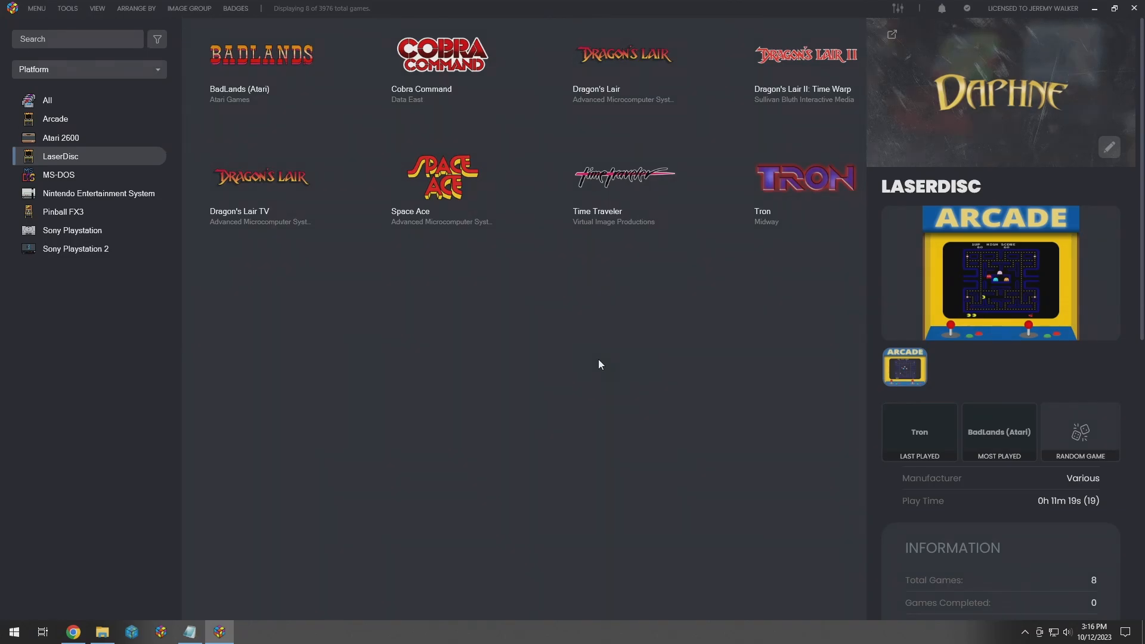
Review the JoyToKey, ping and hypseus.exe command lines in singe_timetraveler.bat in Notepad, and minimize the file
left_click(189, 632)
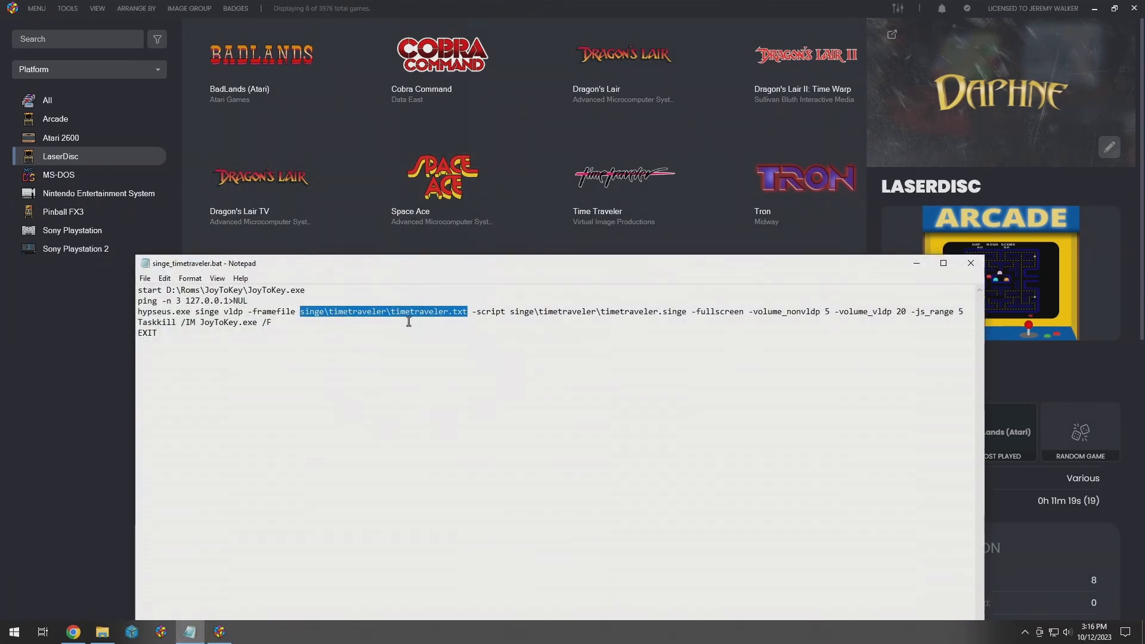
left_click(439, 338)
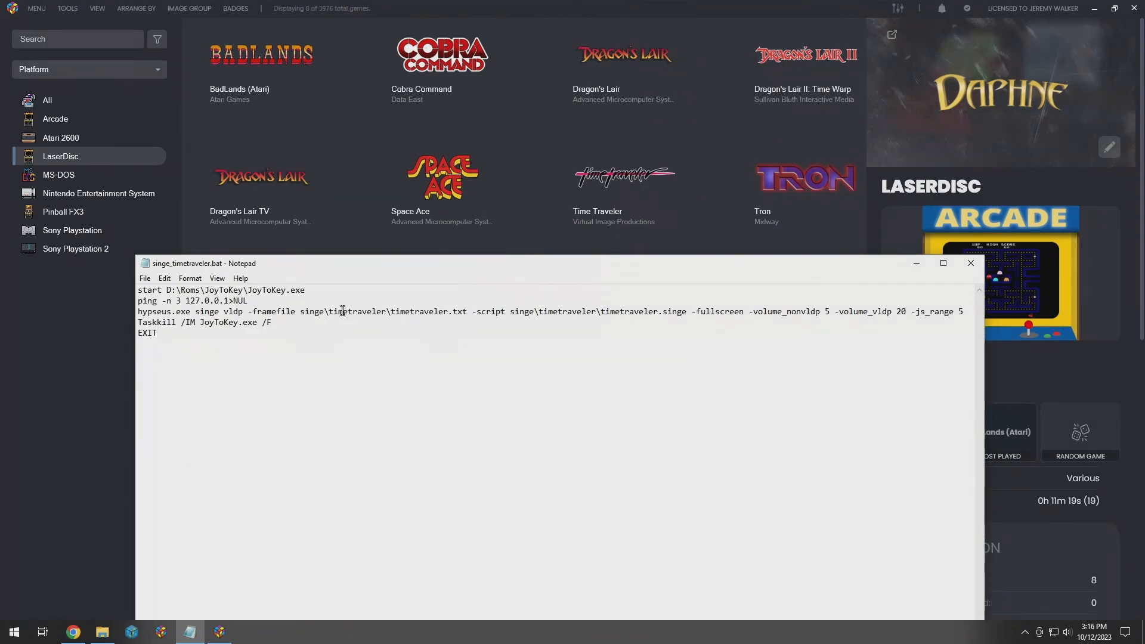
left_click(309, 310)
left_click_drag(339, 311, 261, 311)
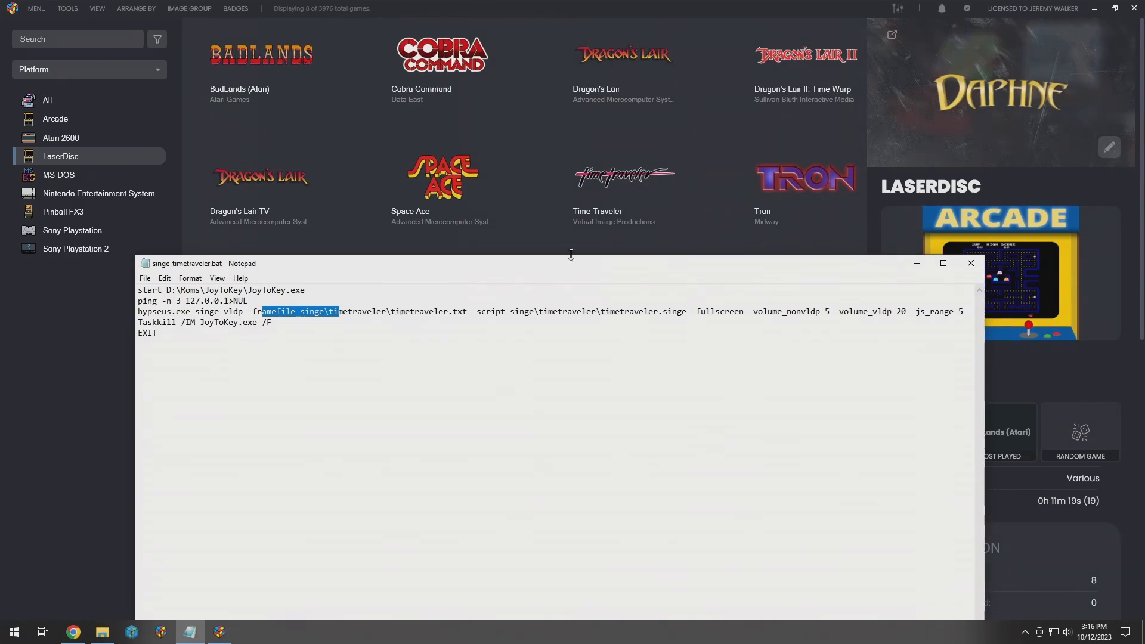
left_click_drag(268, 300, 108, 284)
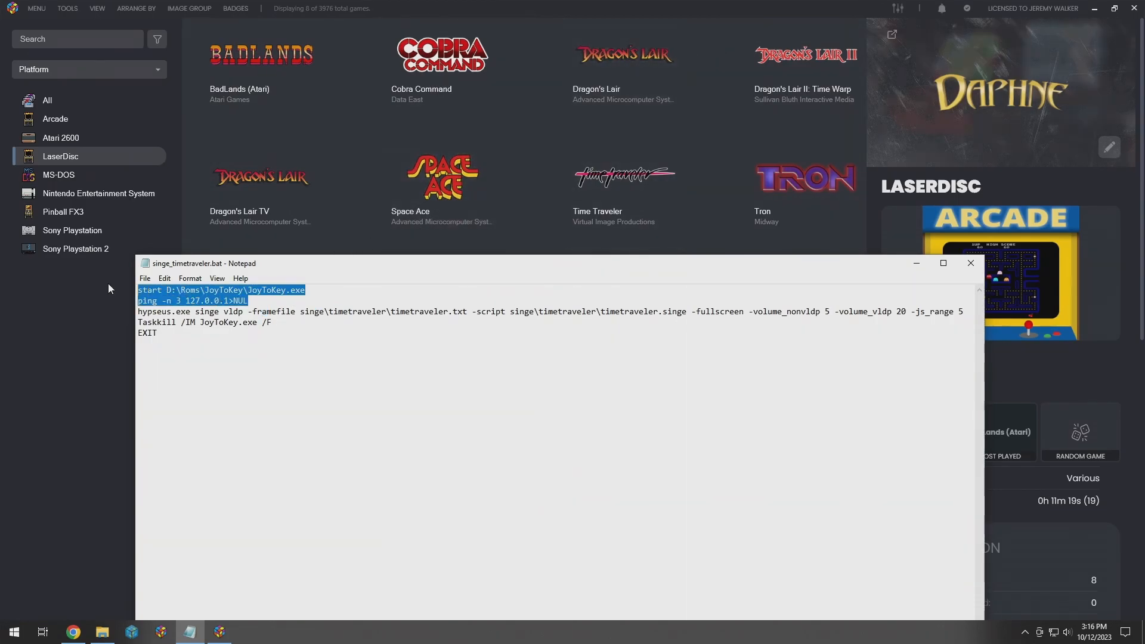
left_click(318, 331)
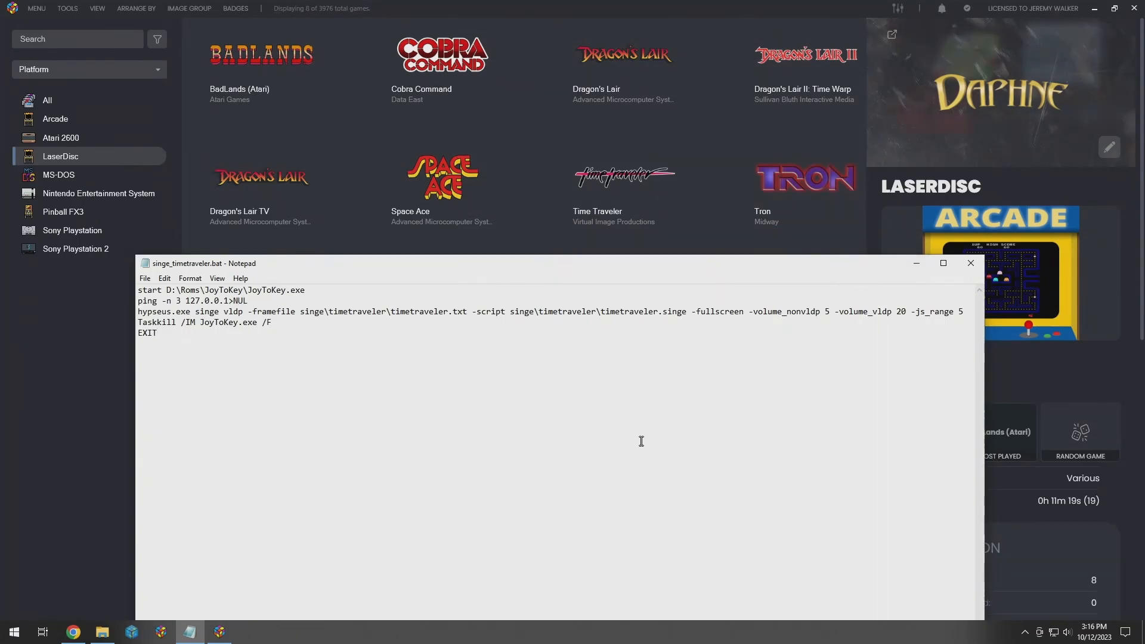
key("ctrl+a")
left_click(481, 432)
left_click(921, 266)
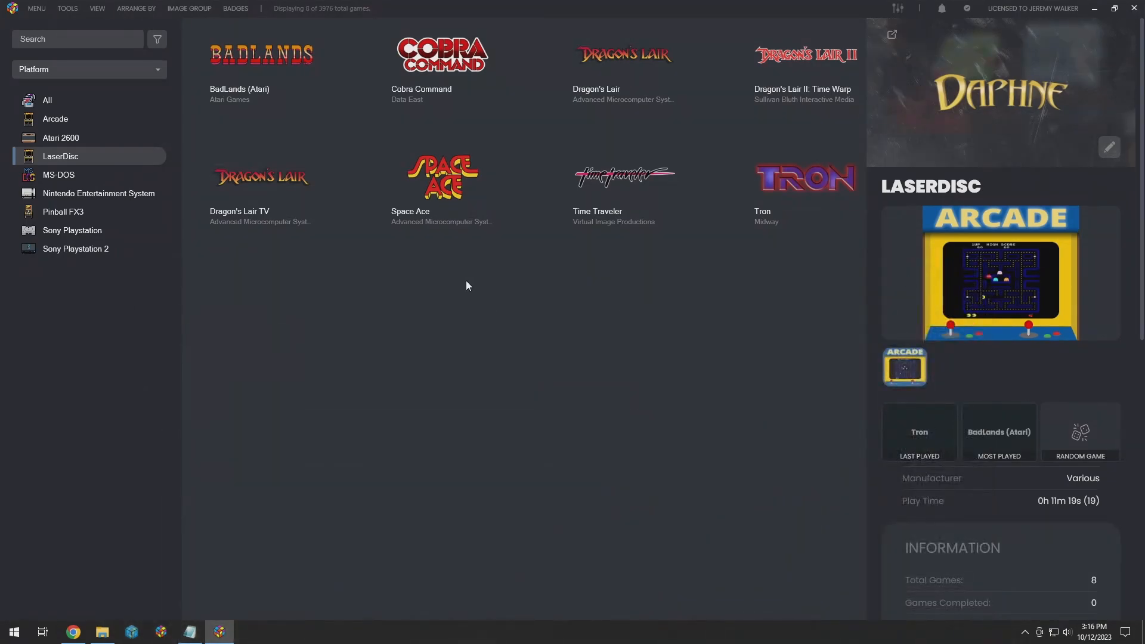
Open the Hypseus entry in the emulator manager and check its application path
left_click(63, 8)
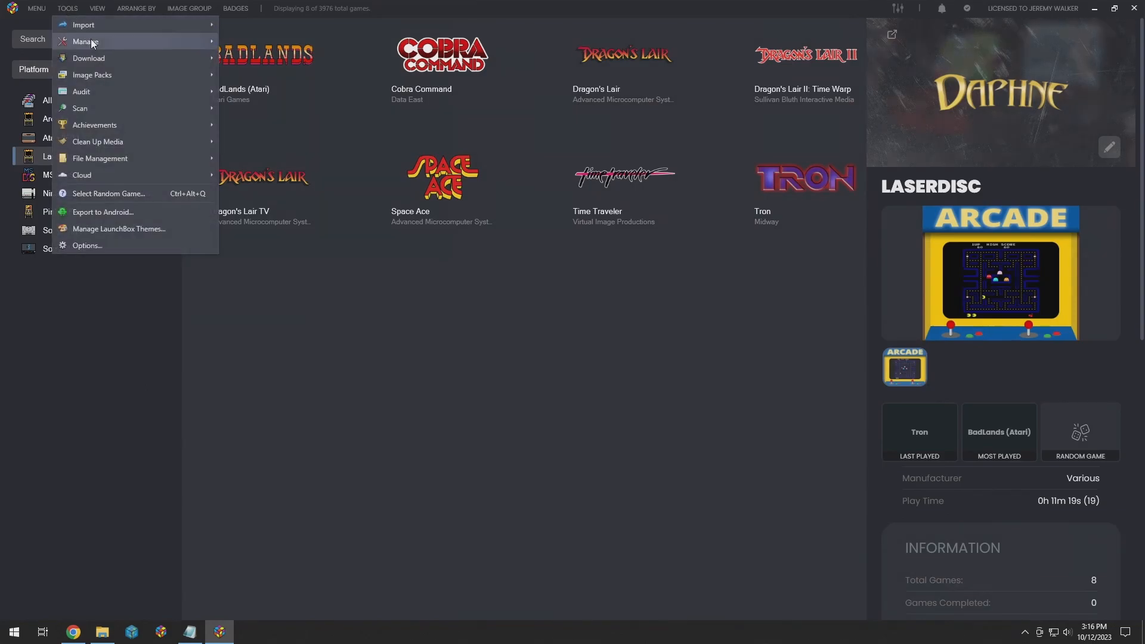
mouse_move(91, 40)
left_click(274, 45)
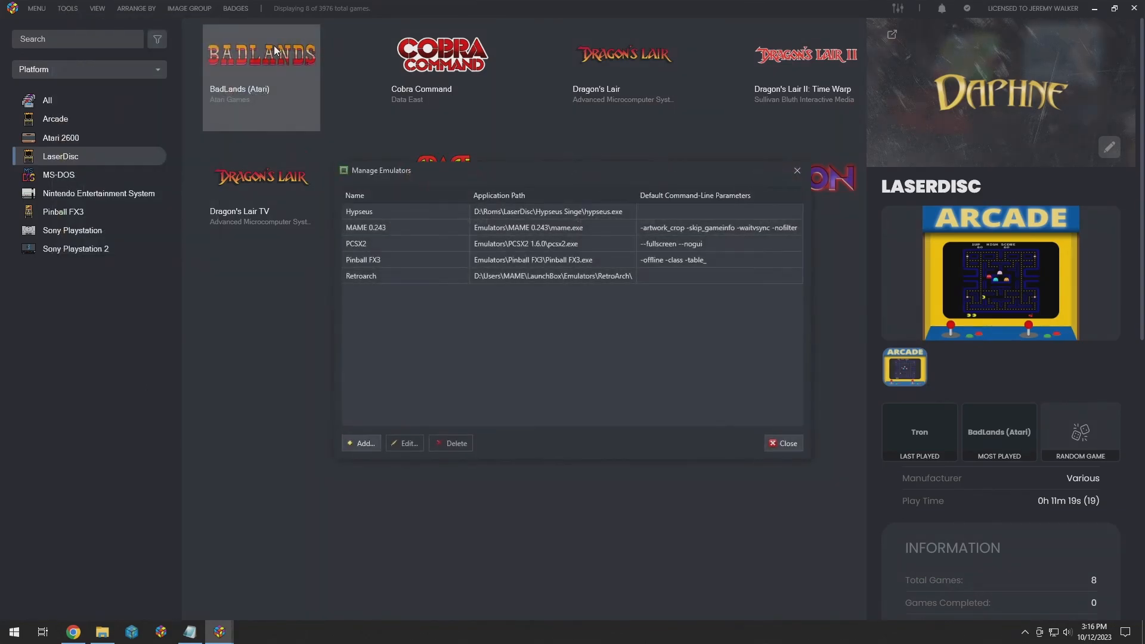
double_click(411, 216)
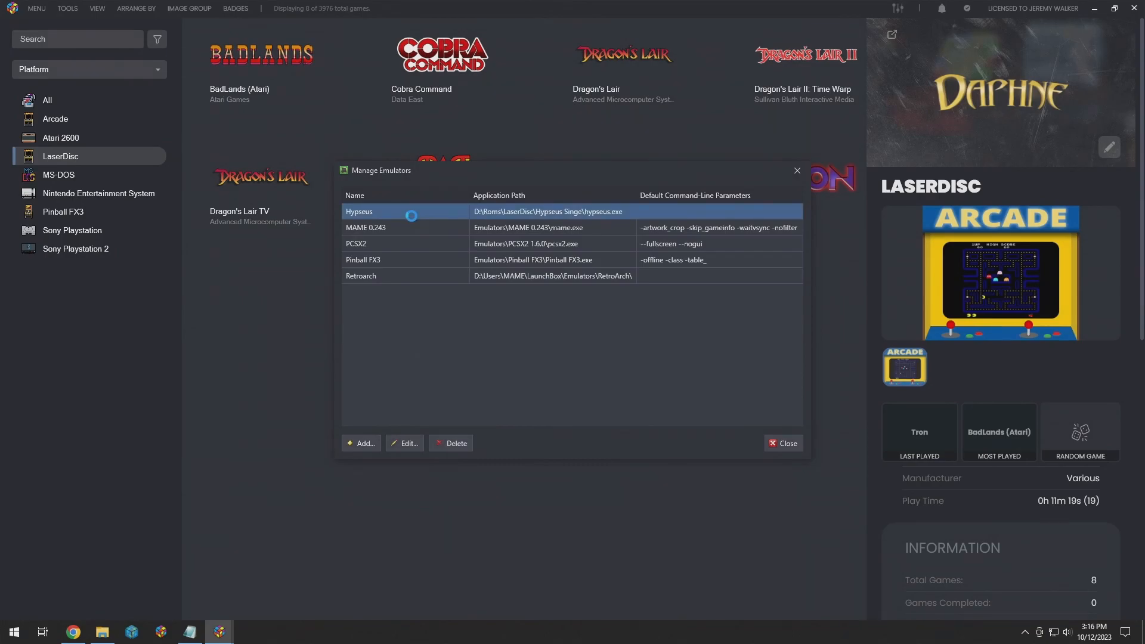
left_click(631, 222)
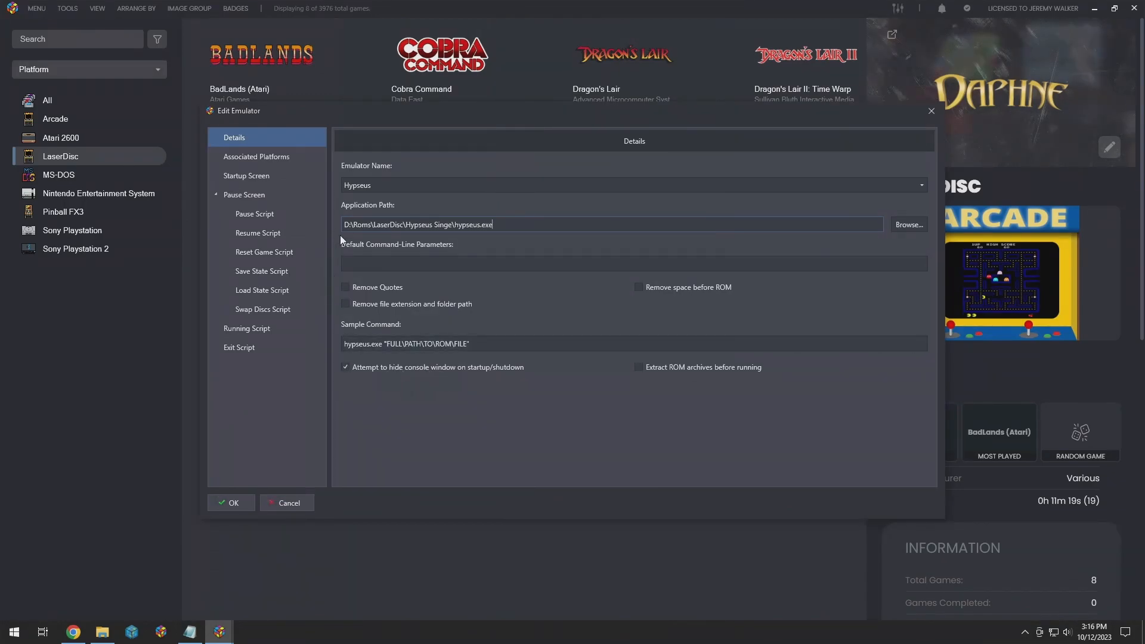
Examine the Hypseus emulator's running AutoHotkey script, including the WinClose lines for the emulator and JoyToKey
left_click(271, 324)
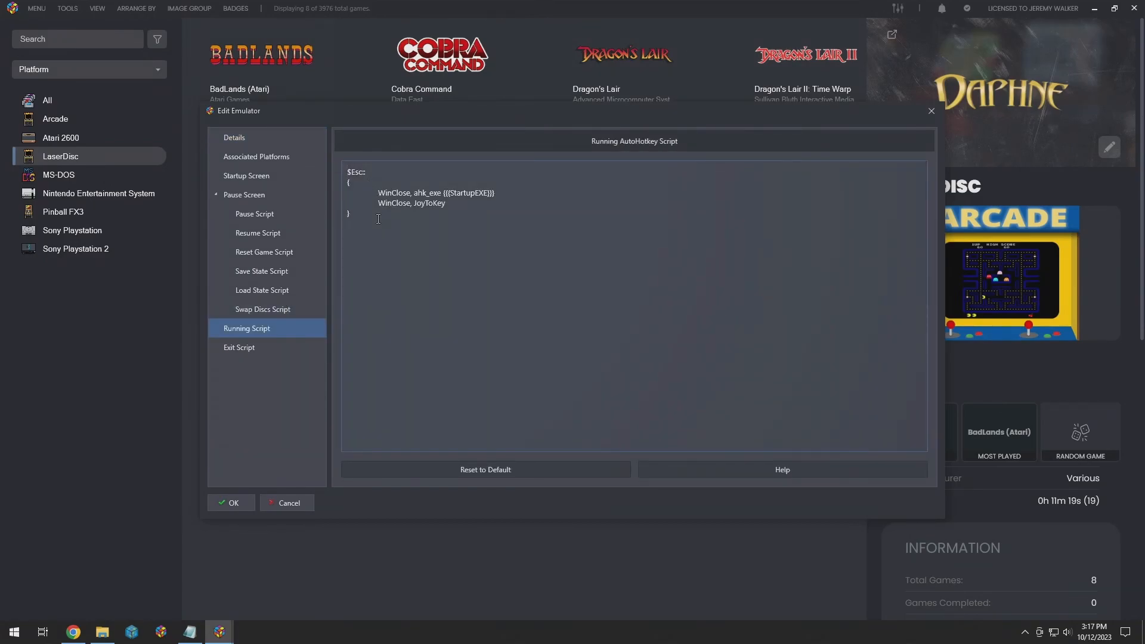
key("ctrl+a")
left_click(432, 261)
left_click_drag(518, 193, 378, 194)
left_click_drag(479, 198, 417, 208)
left_click(480, 211)
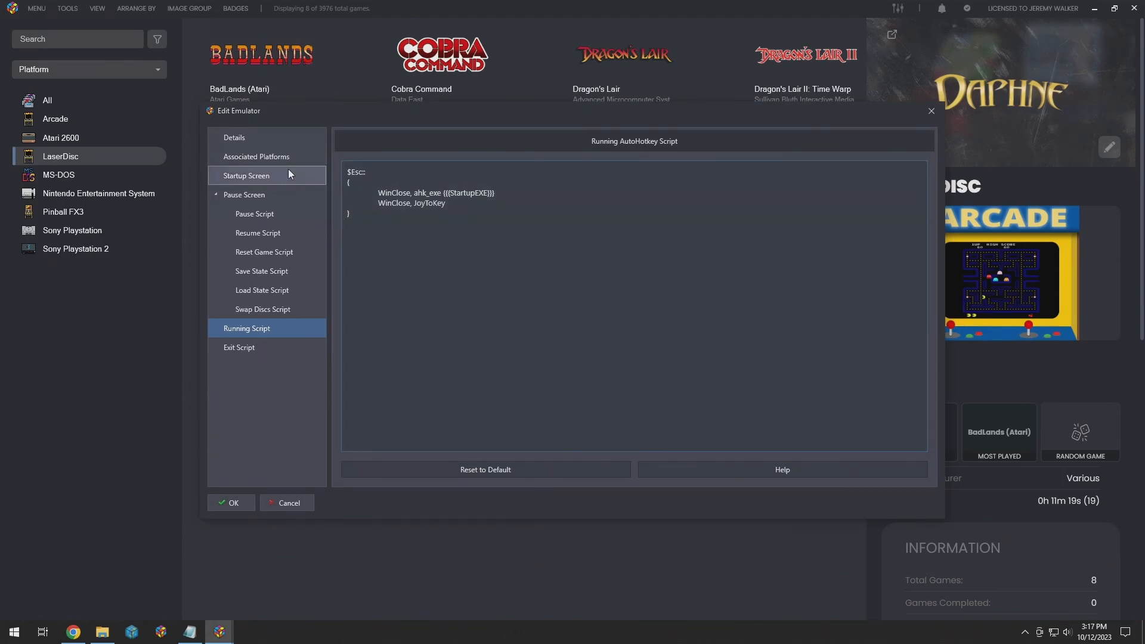
Check the Hypseus emulator's associated platforms and close the emulator settings and manager
left_click(283, 157)
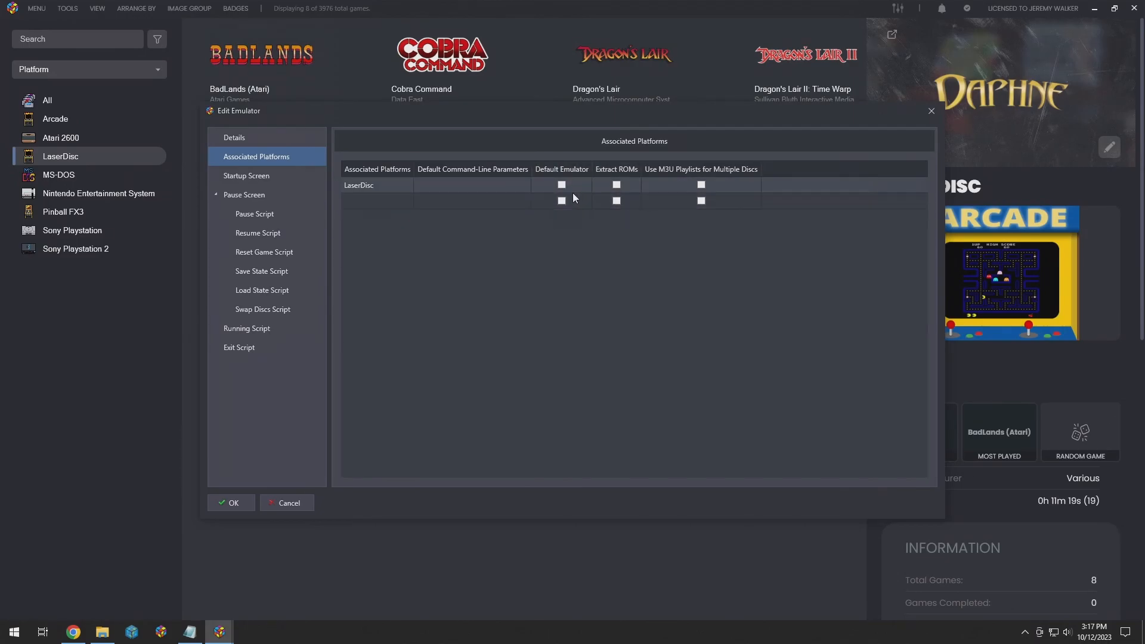
left_click(227, 503)
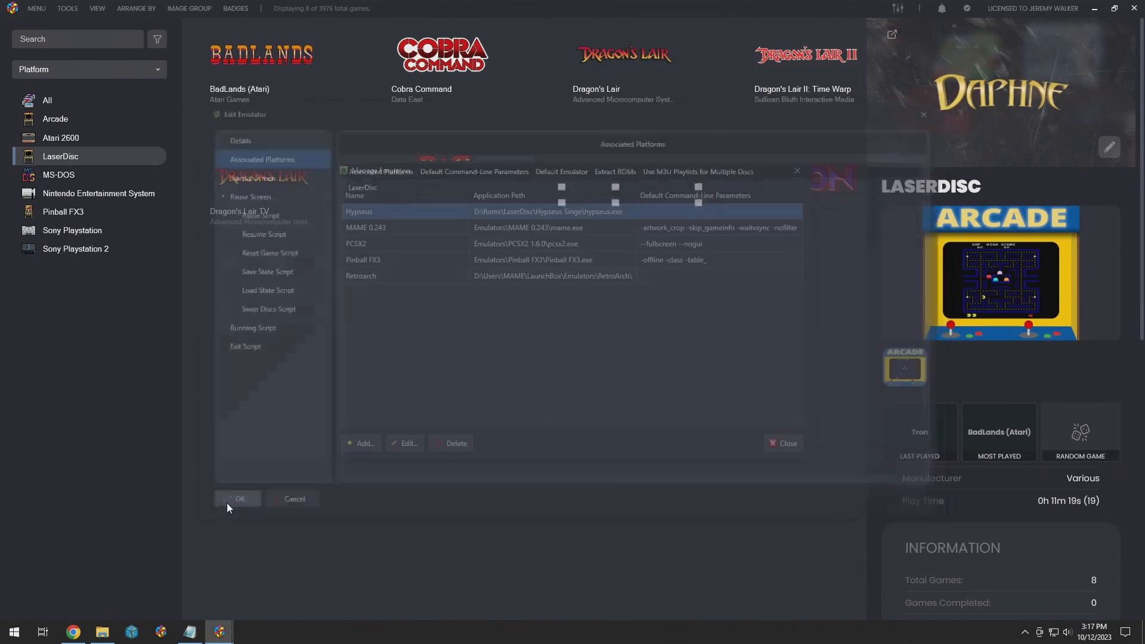
left_click(784, 443)
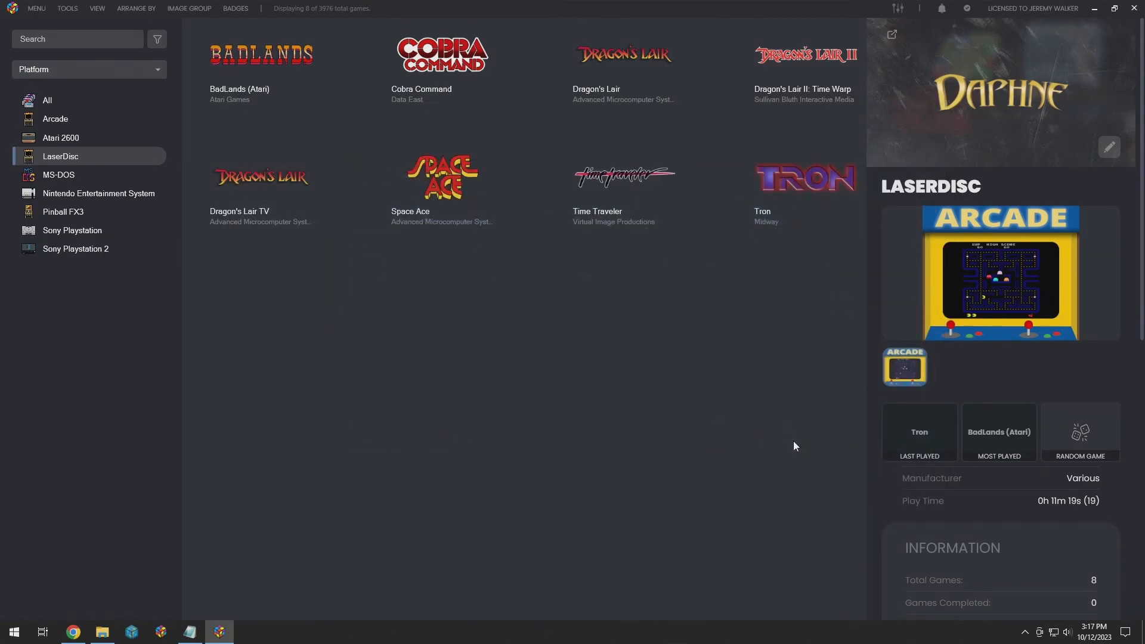
Open the Time Traveler game for editing and show its additional apps
left_click(609, 190)
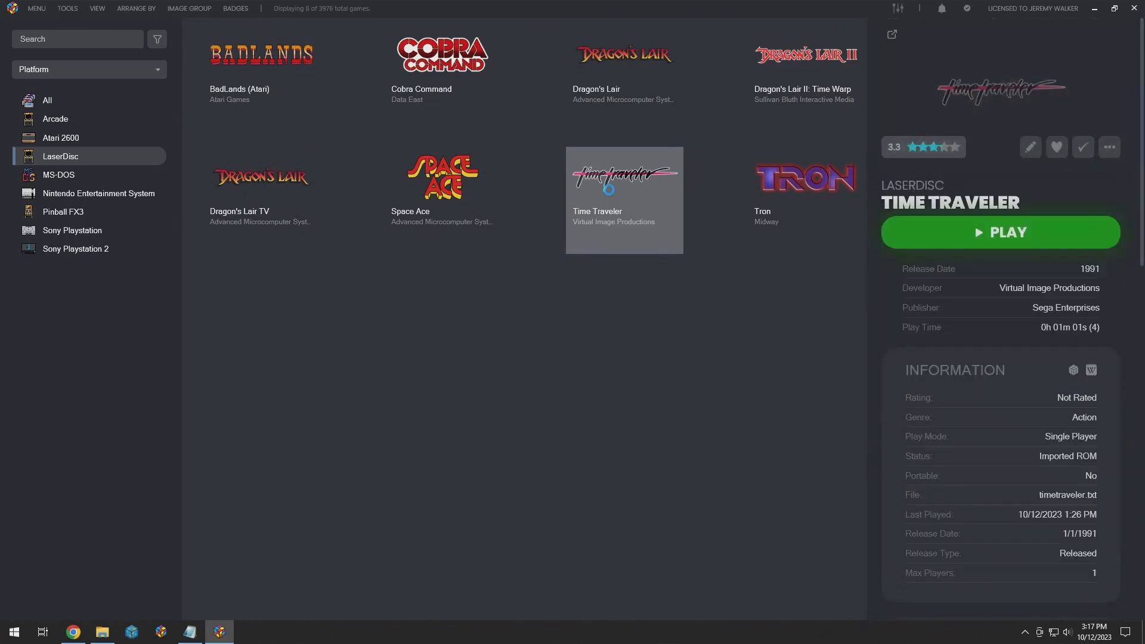
key("ctrl+e")
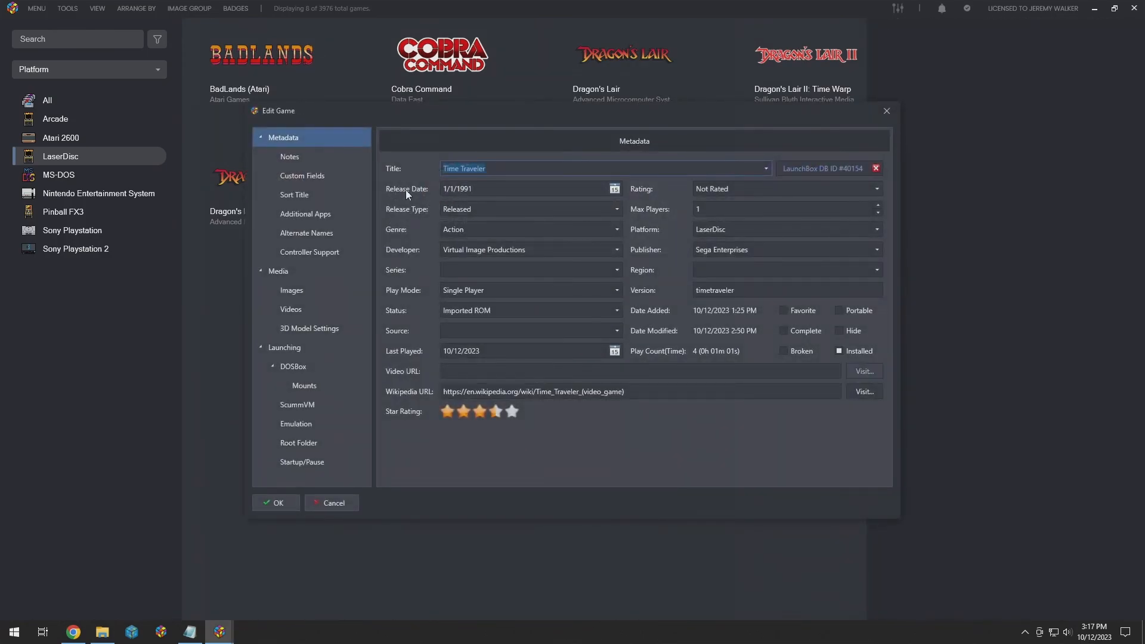
left_click(314, 215)
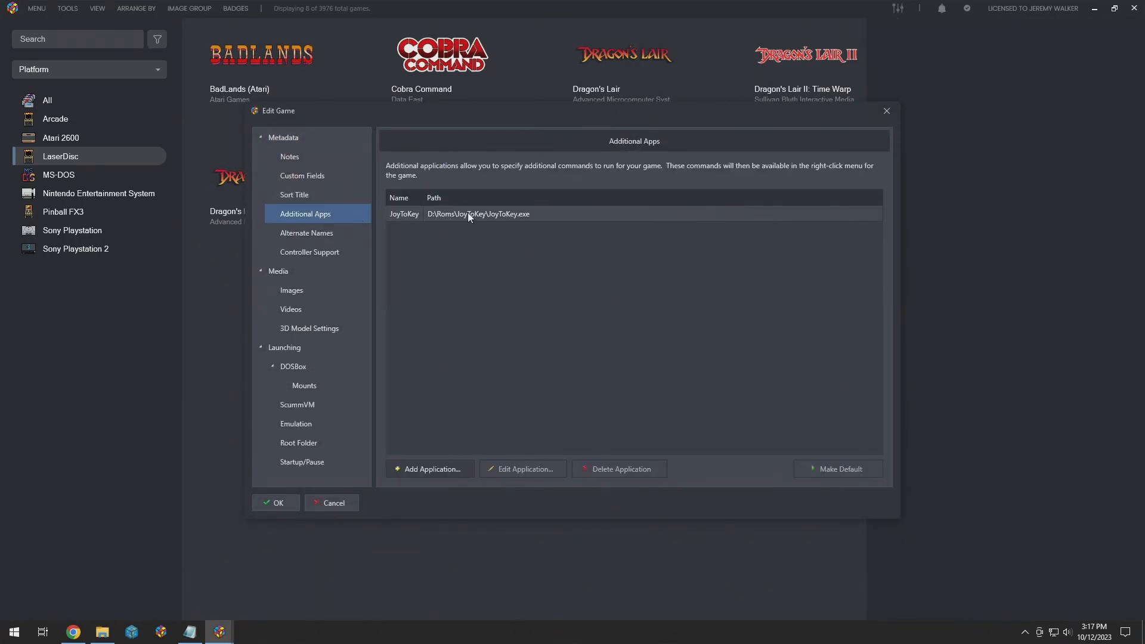
Review the JoyToKey additional app's path, command-line parameters and automatic run options, and accept its settings
left_click(427, 215)
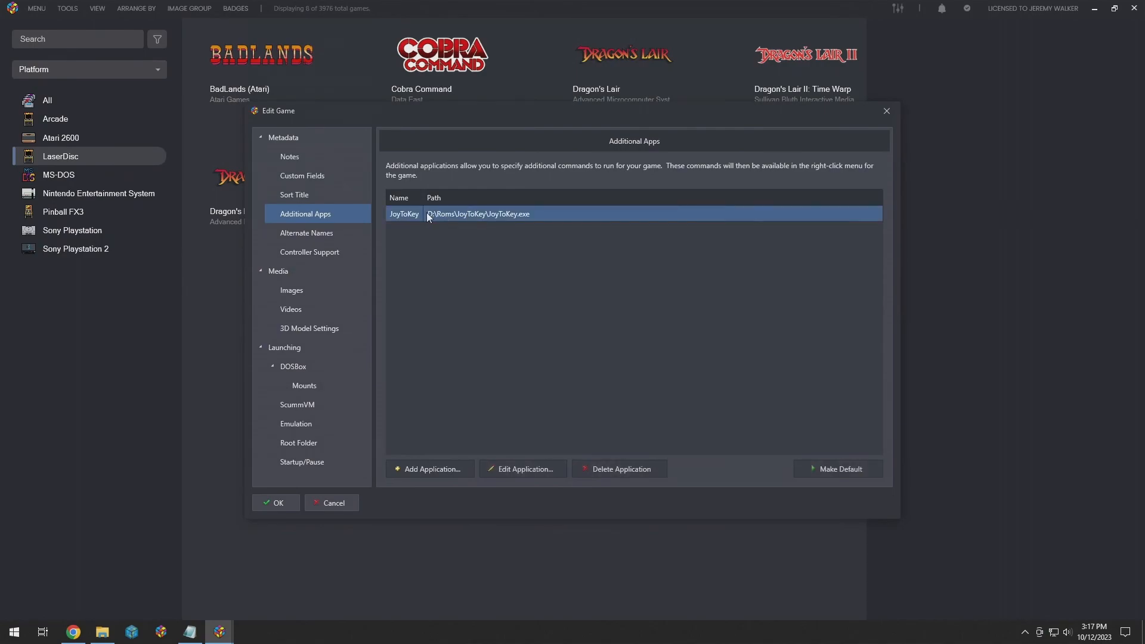
double_click(532, 214)
left_click_drag(518, 282, 430, 282)
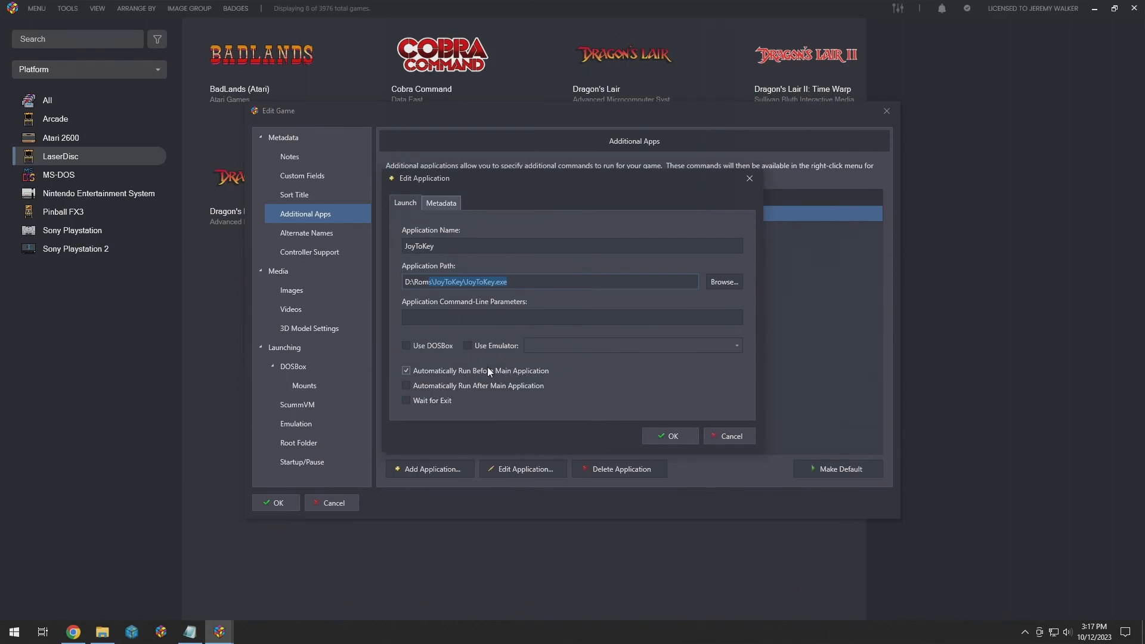
left_click(532, 322)
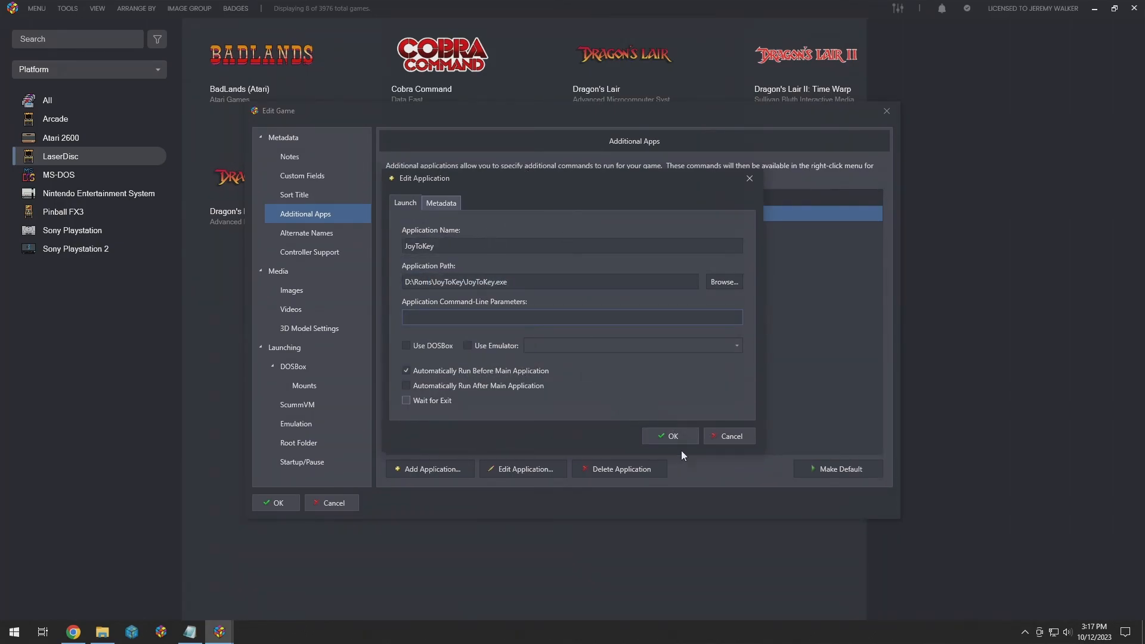
left_click(673, 437)
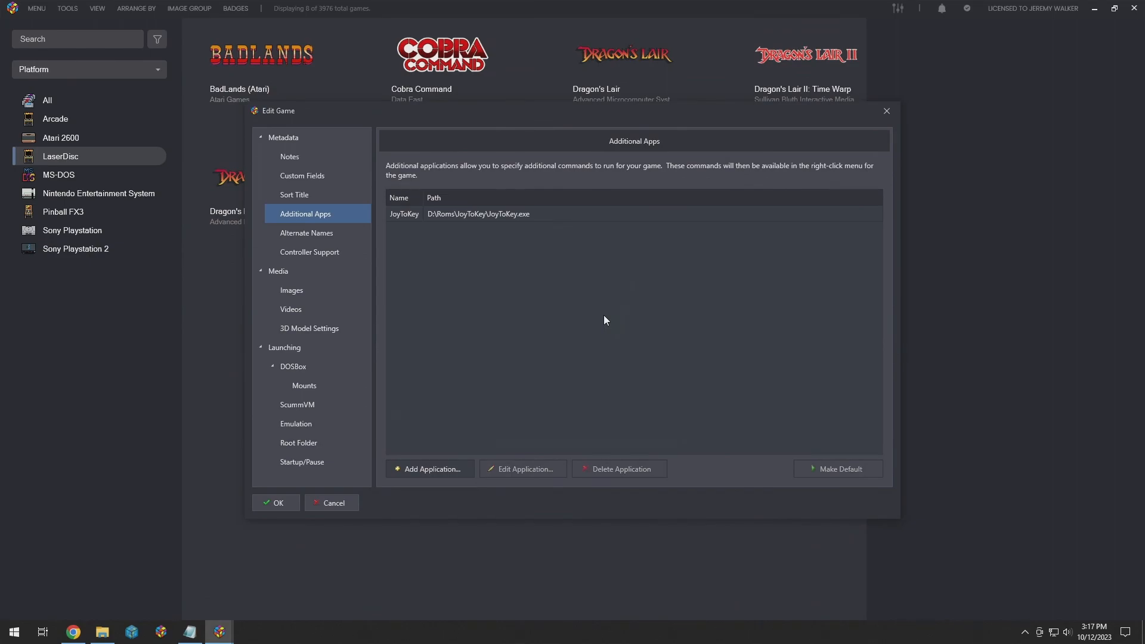
Check the ROM file path in Time Traveler's launching settings
left_click(304, 350)
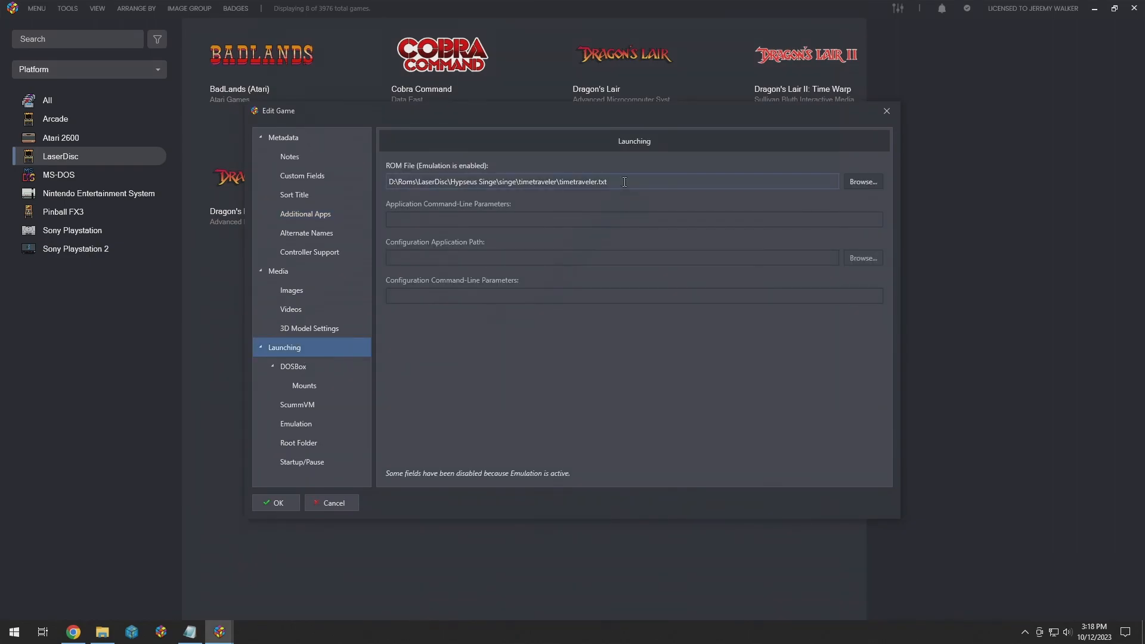
left_click_drag(623, 181, 371, 181)
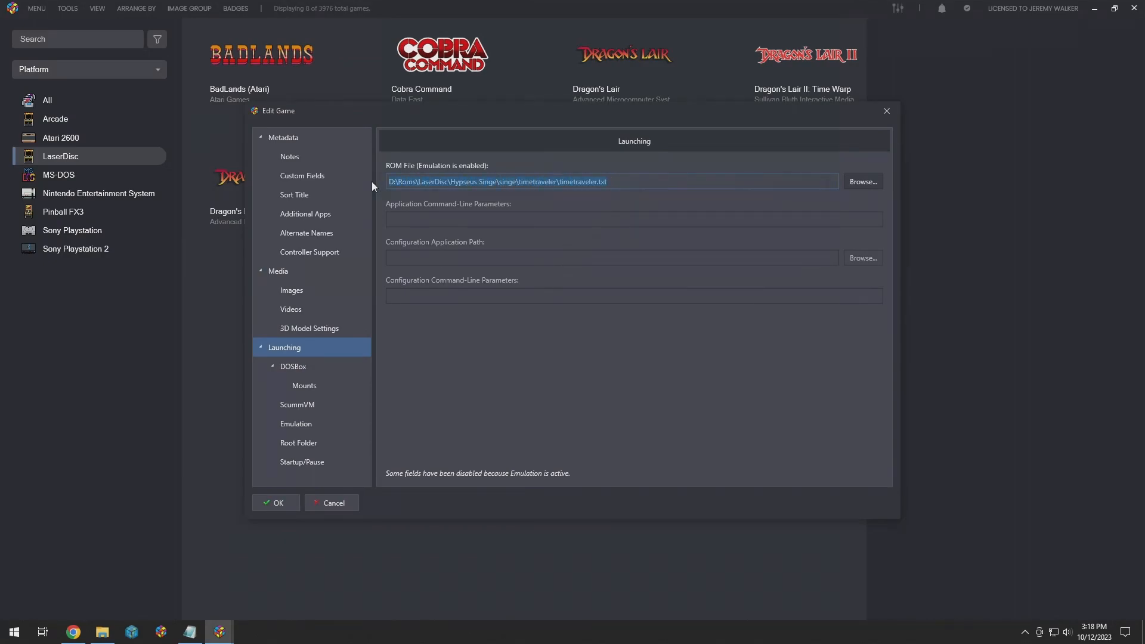
left_click(684, 182)
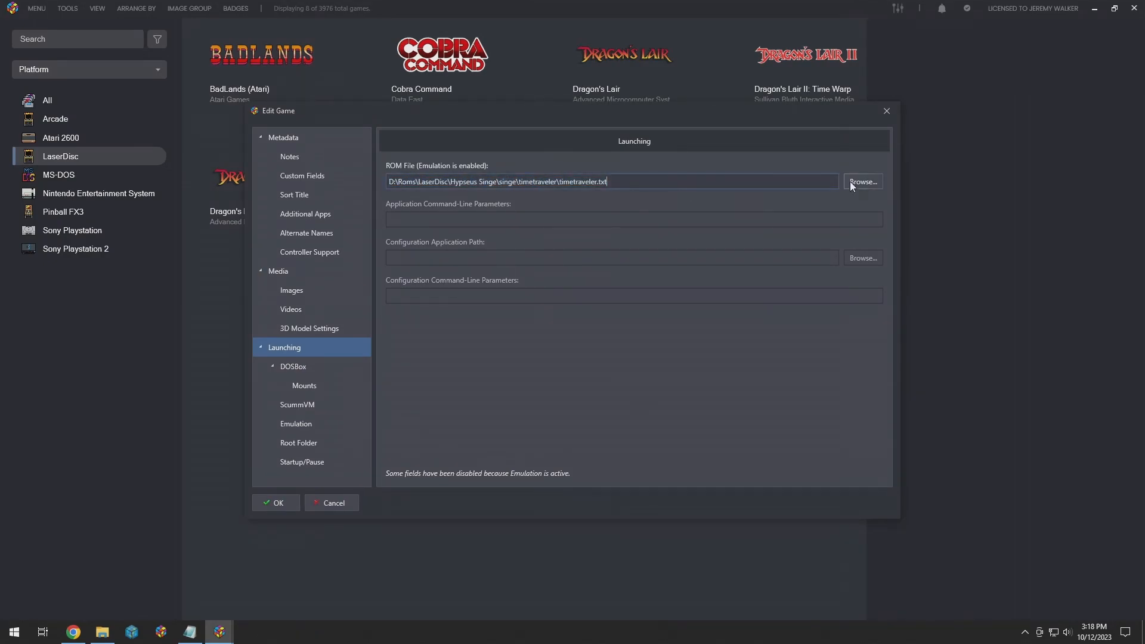
left_click_drag(630, 181, 556, 183)
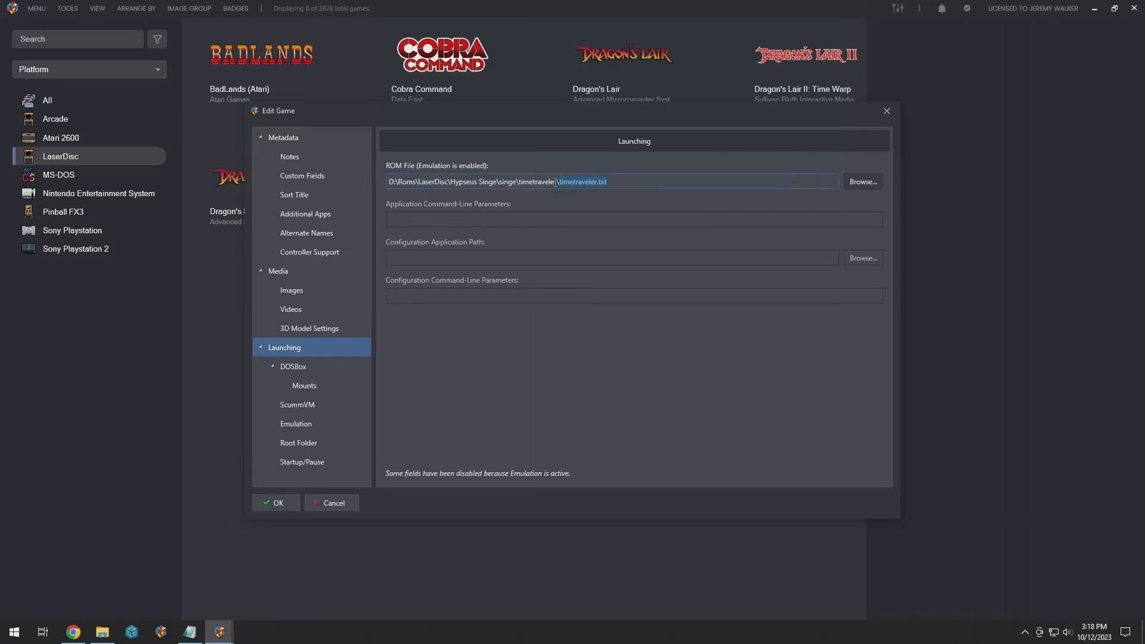
left_click(628, 183)
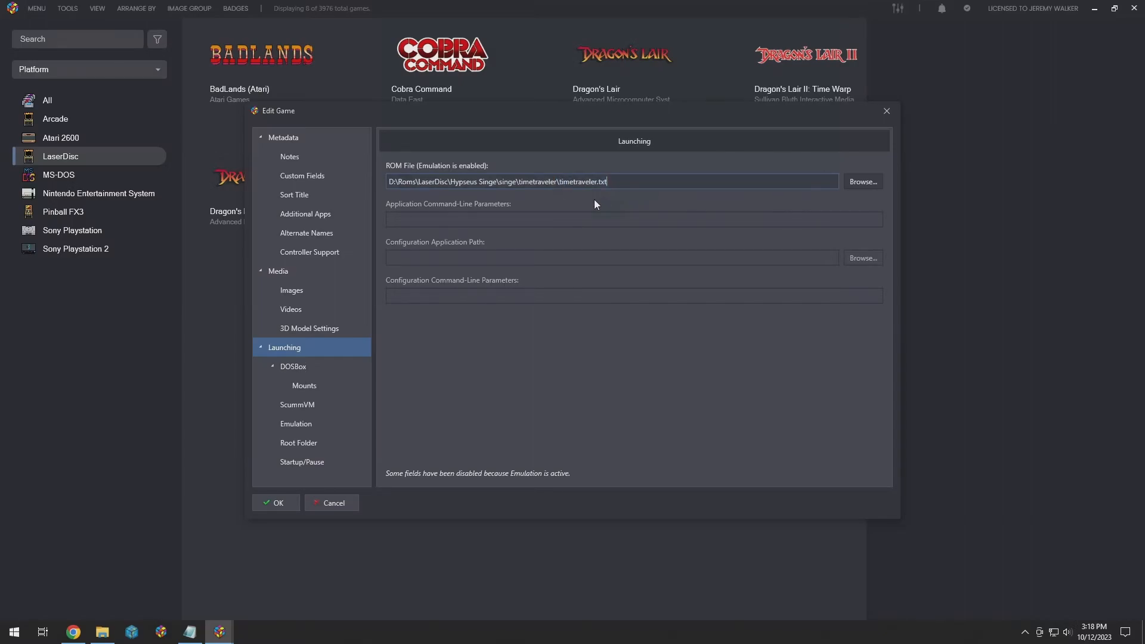
Compare the ROM file path with the framefile path in singe_timetraveler.bat and return to the game's settings
left_click(190, 631)
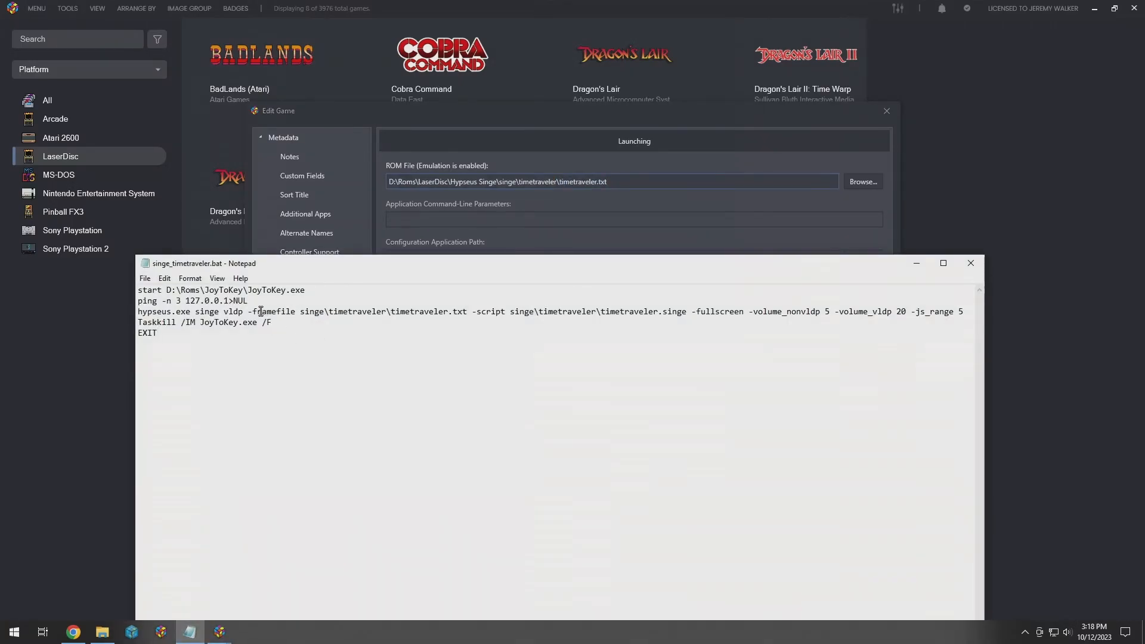
left_click_drag(302, 311, 471, 318)
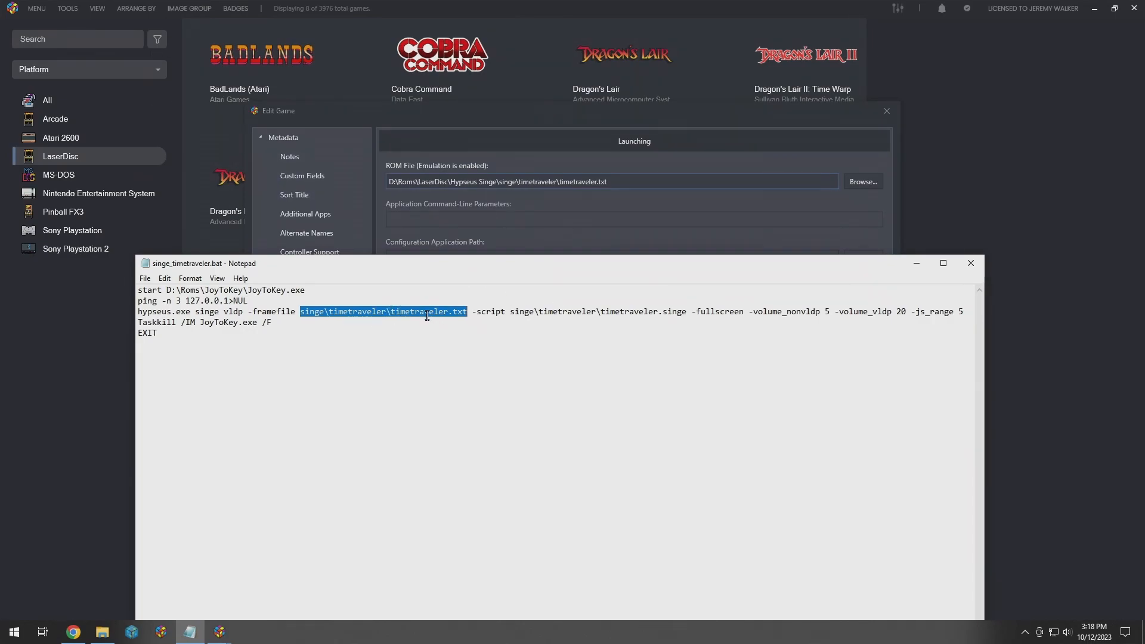
left_click(507, 113)
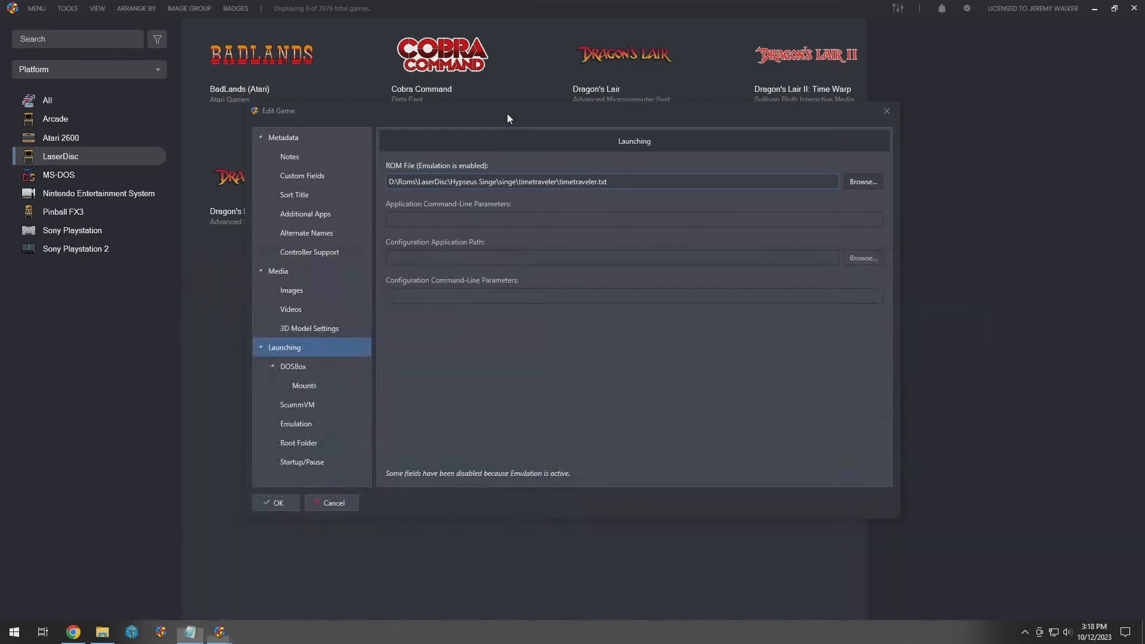
In the game's emulation settings, re-enable emulator use, choose Hypseus, and enable custom command-line parameters
left_click(304, 424)
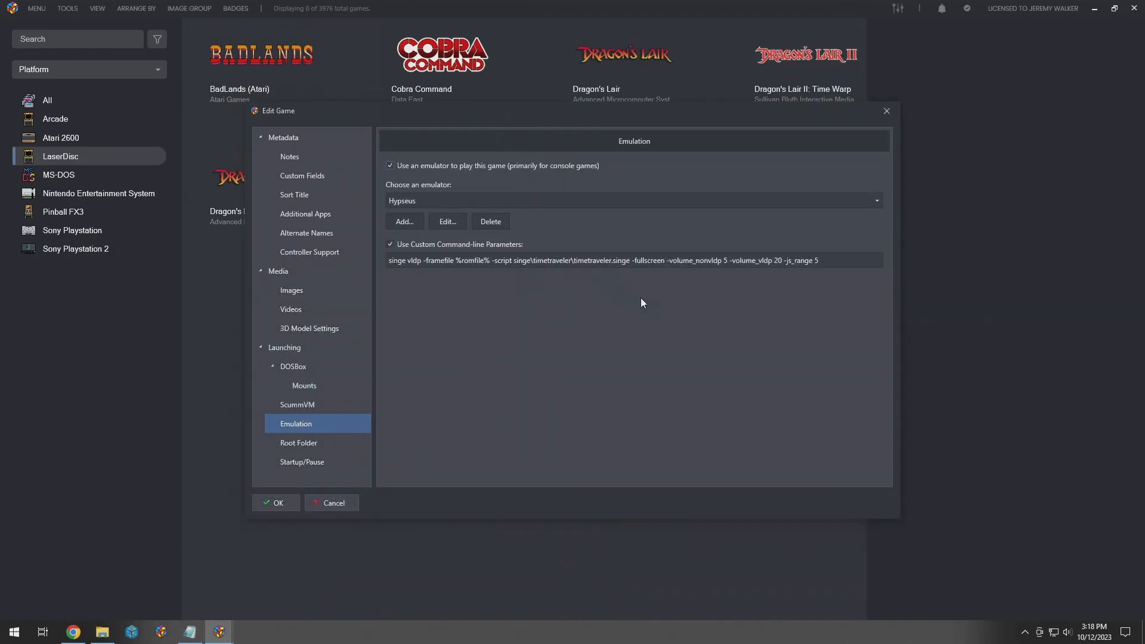
left_click(494, 163)
left_click(493, 163)
left_click(495, 200)
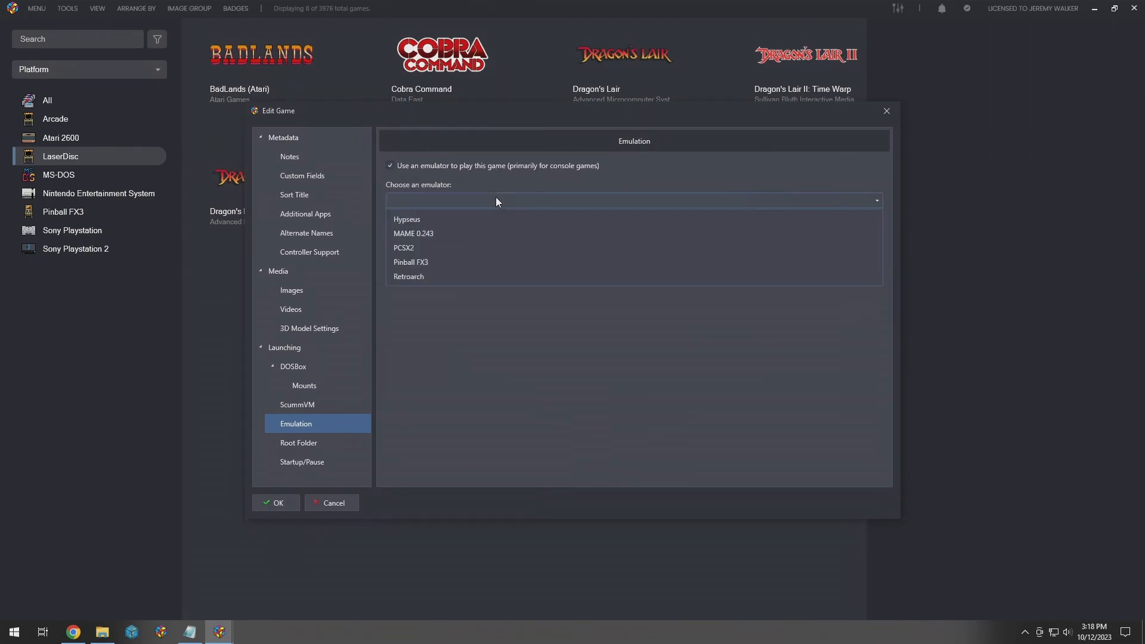
left_click(496, 219)
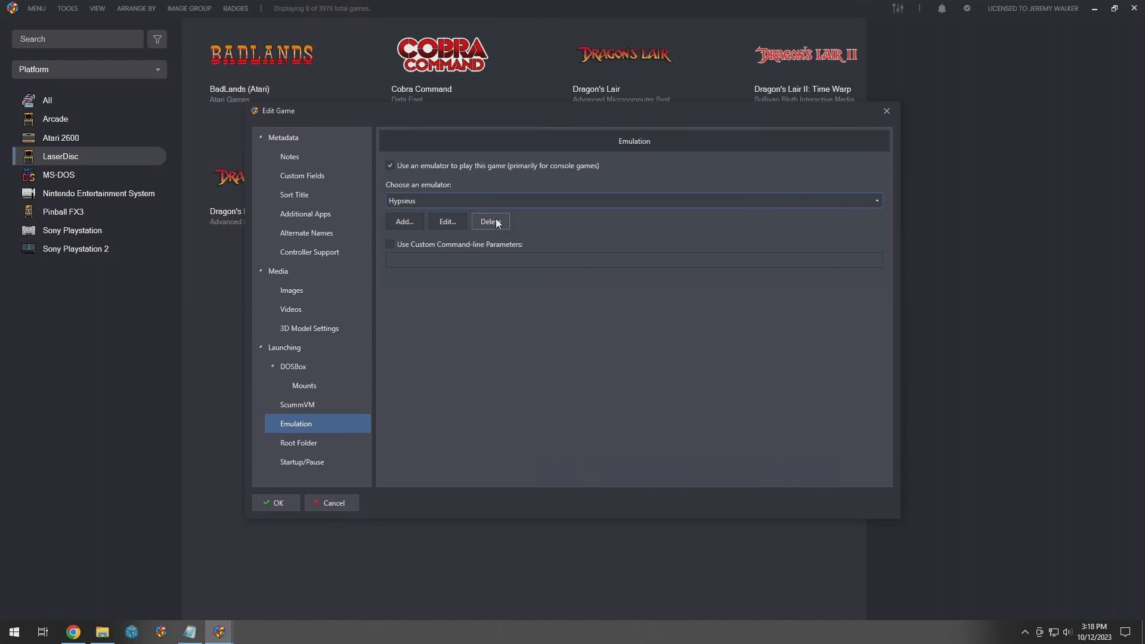
left_click(409, 248)
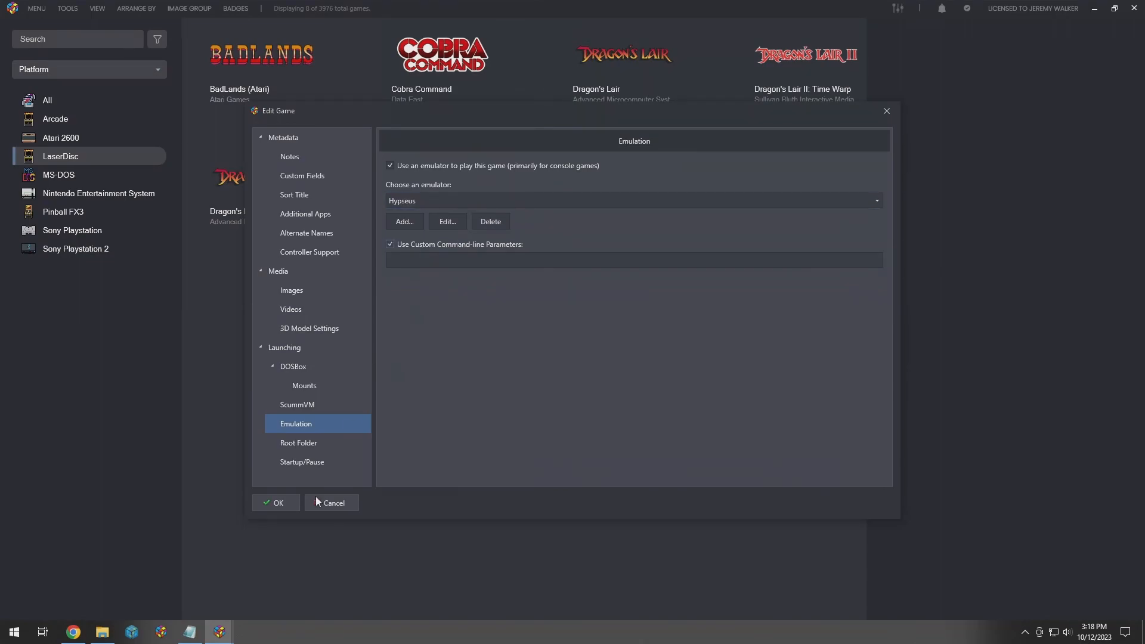
Copy everything after hypseus.exe on its line in singe_timetraveler.bat into the game's custom command-line parameters
left_click(190, 632)
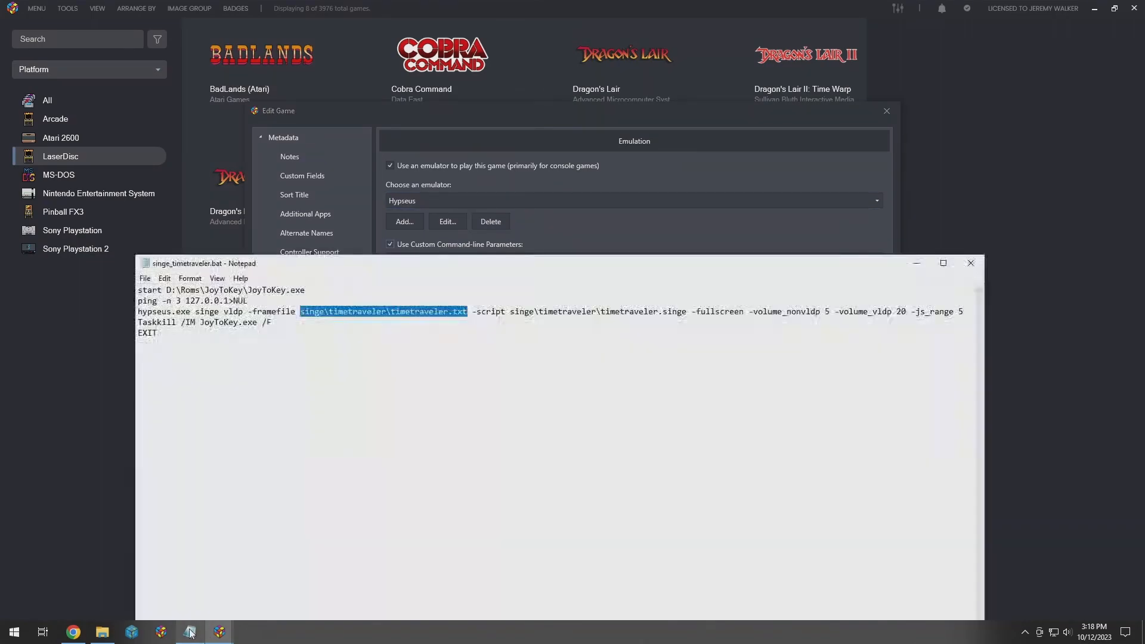
left_click(199, 311)
key("shift+End")
key("ctrl+c")
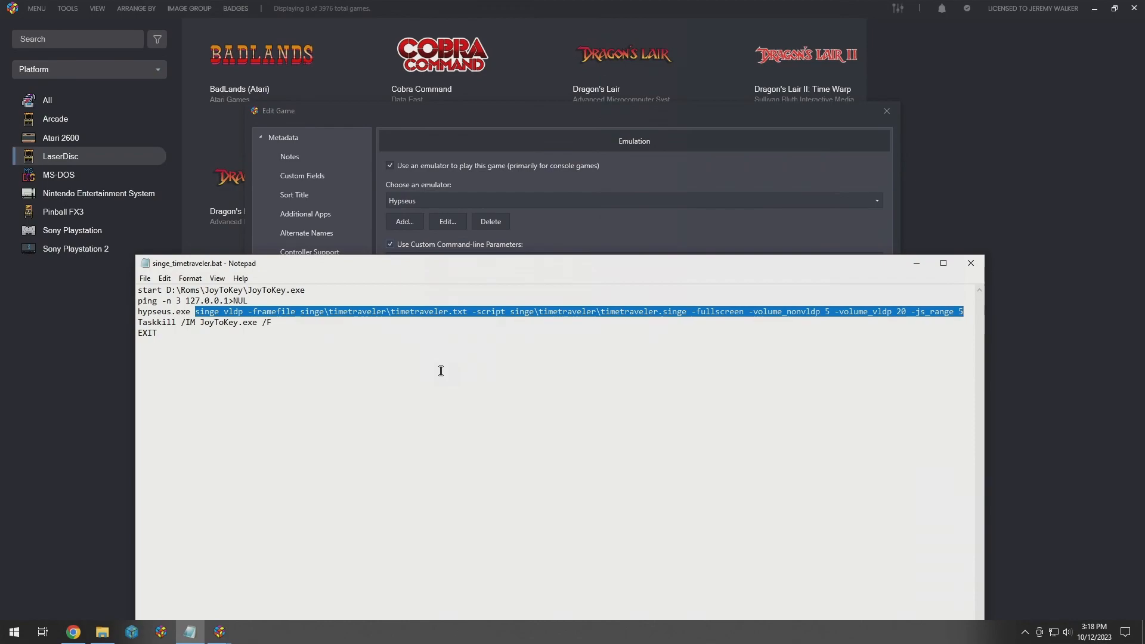
left_click(556, 126)
left_click(455, 262)
key("ctrl+v")
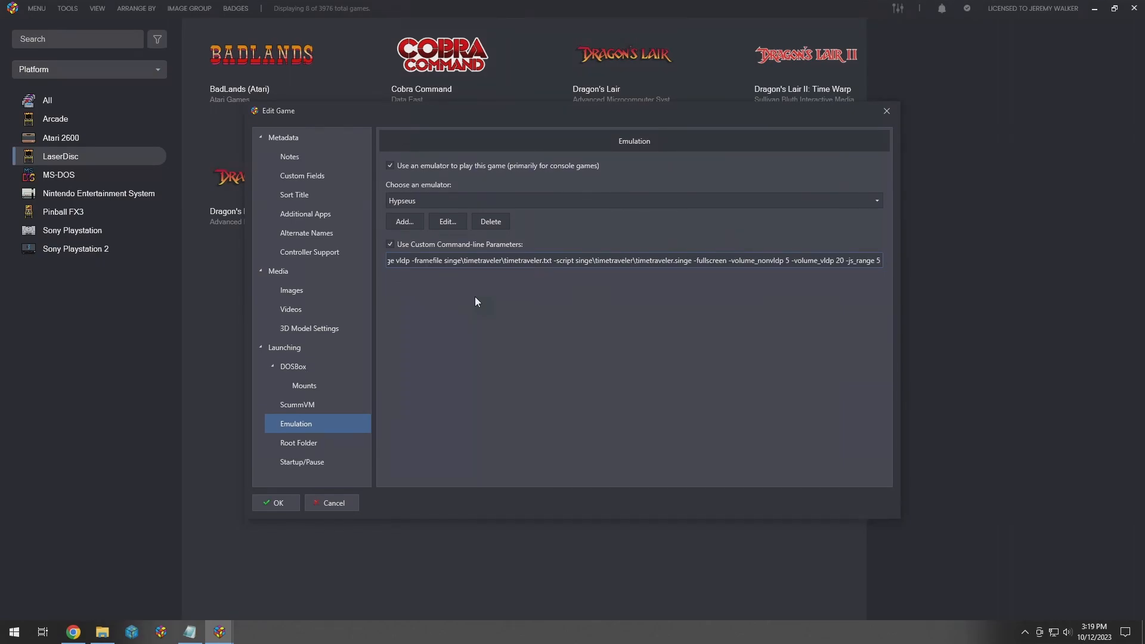
Replace the -framefile path singe\timetraveler\timetraveler.txt in the custom parameters with %romfile% and save the game's settings
left_click_drag(444, 263, 553, 262)
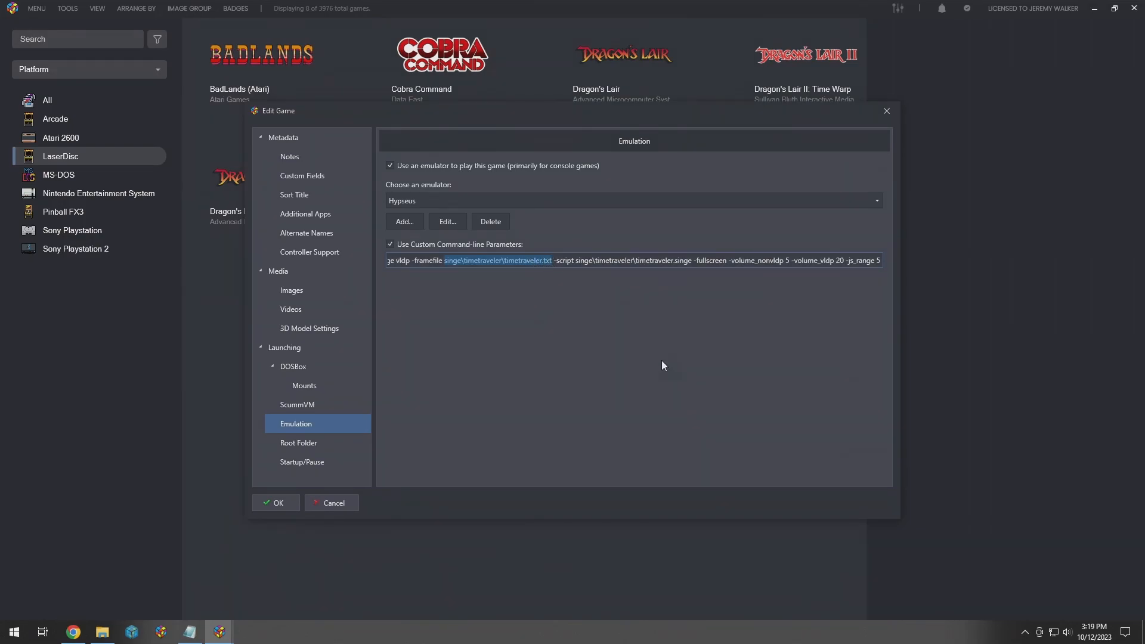
type("%romfi")
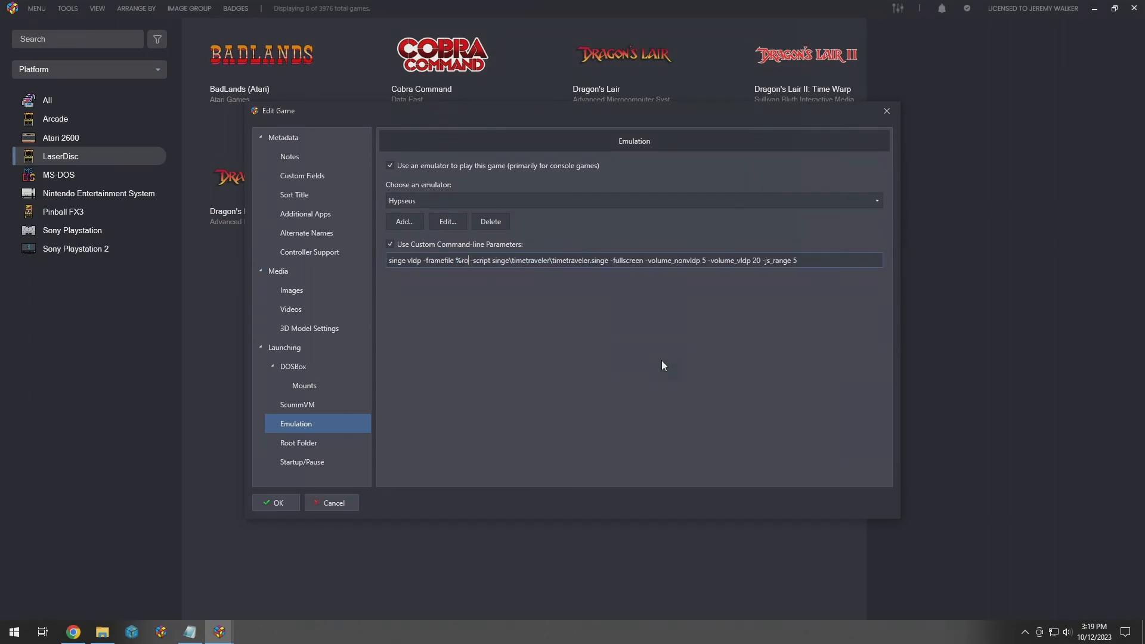
type("le%")
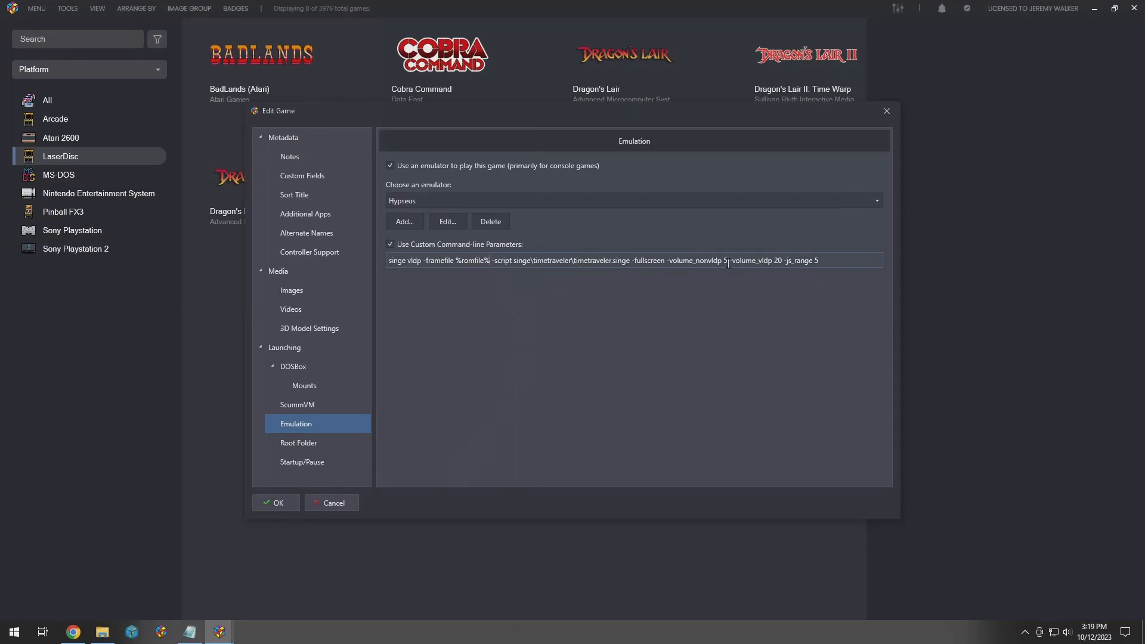
left_click(278, 504)
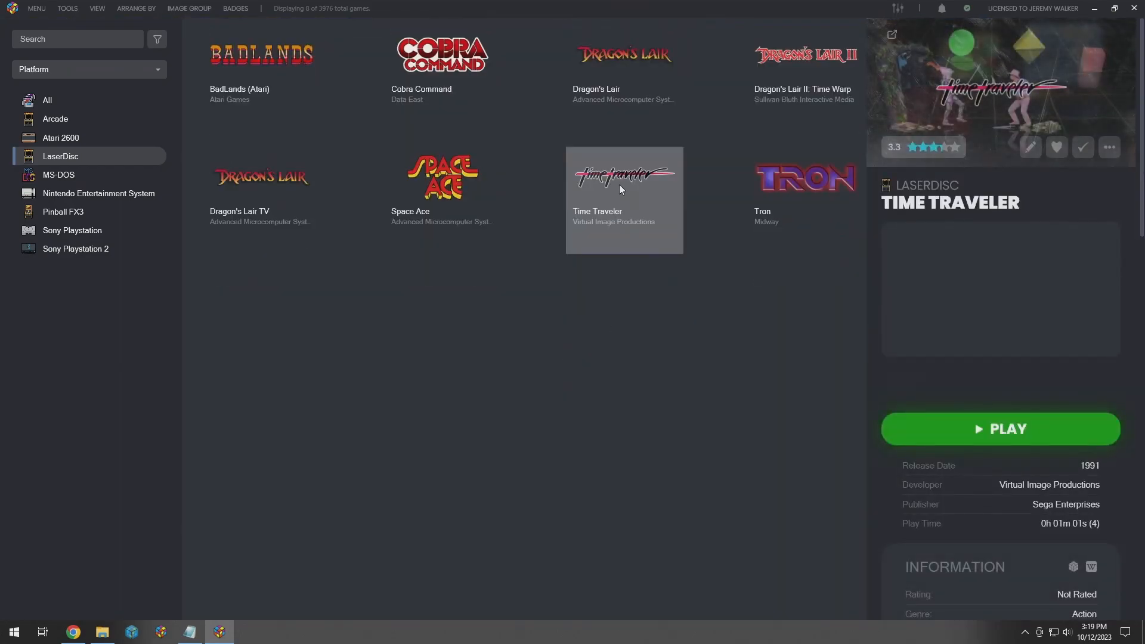
Launch Time Traveler and check that JoyToKey is running alongside it, returning to the game
double_click(619, 185)
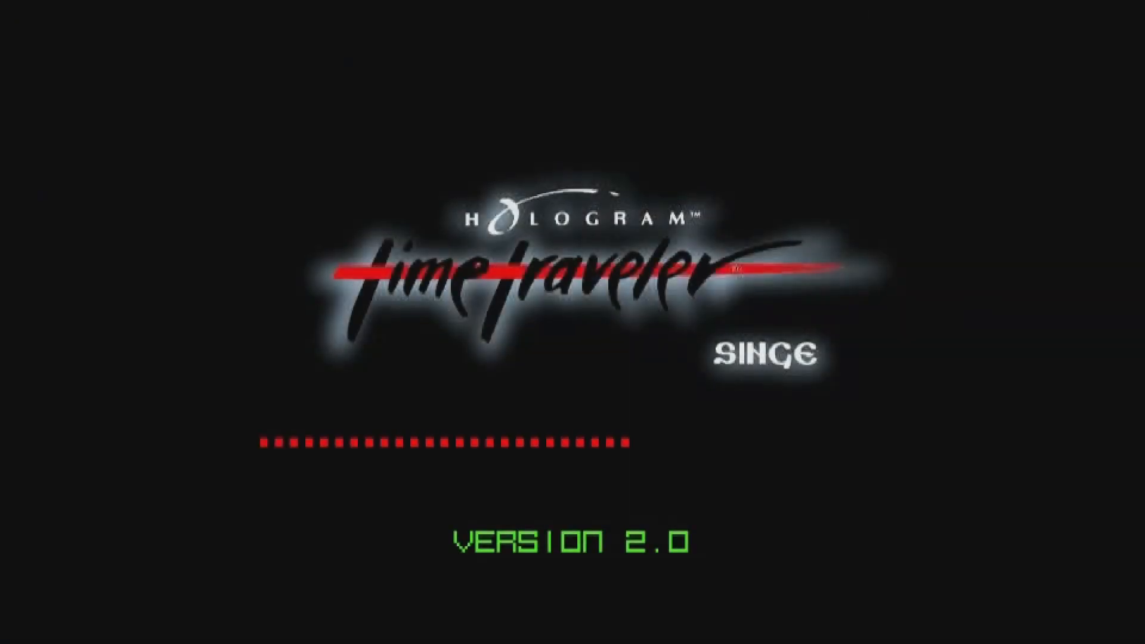
key("alt+Tab")
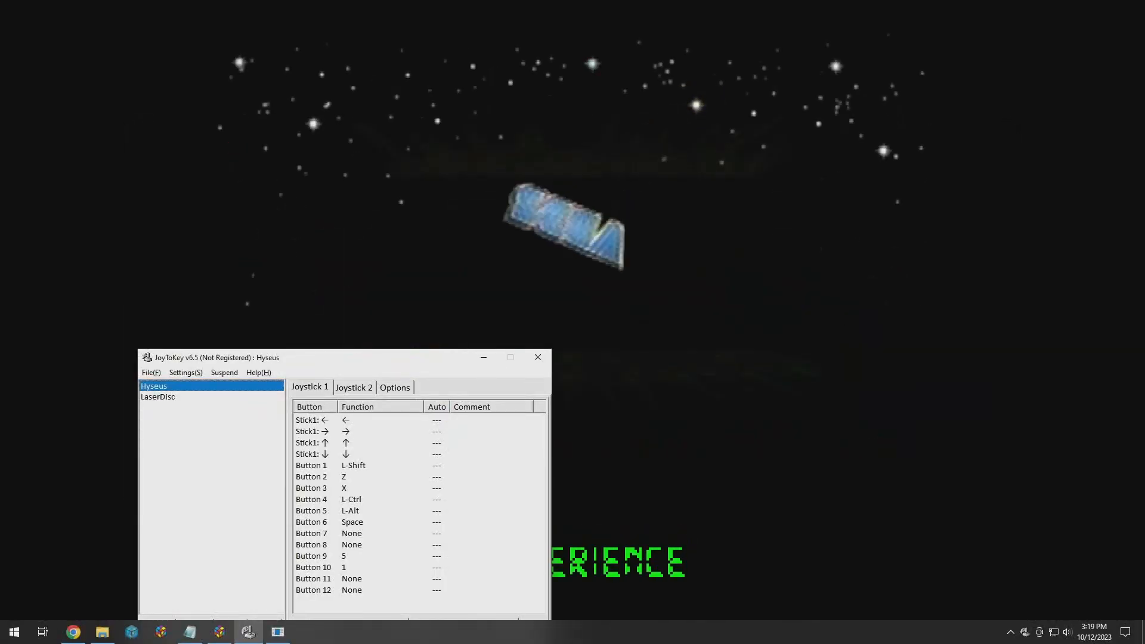
key("alt+Tab")
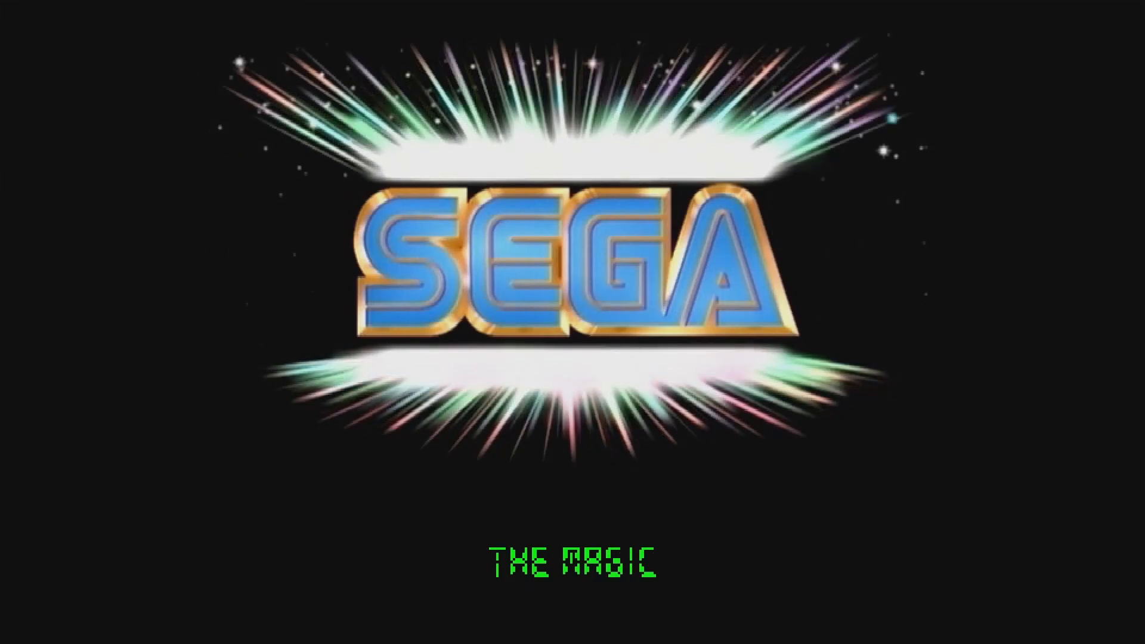
Test Time Traveler by inserting four coins and starting a one-player game, and exit back to the game library
key("5")
key("5")
key("5")
key("5")
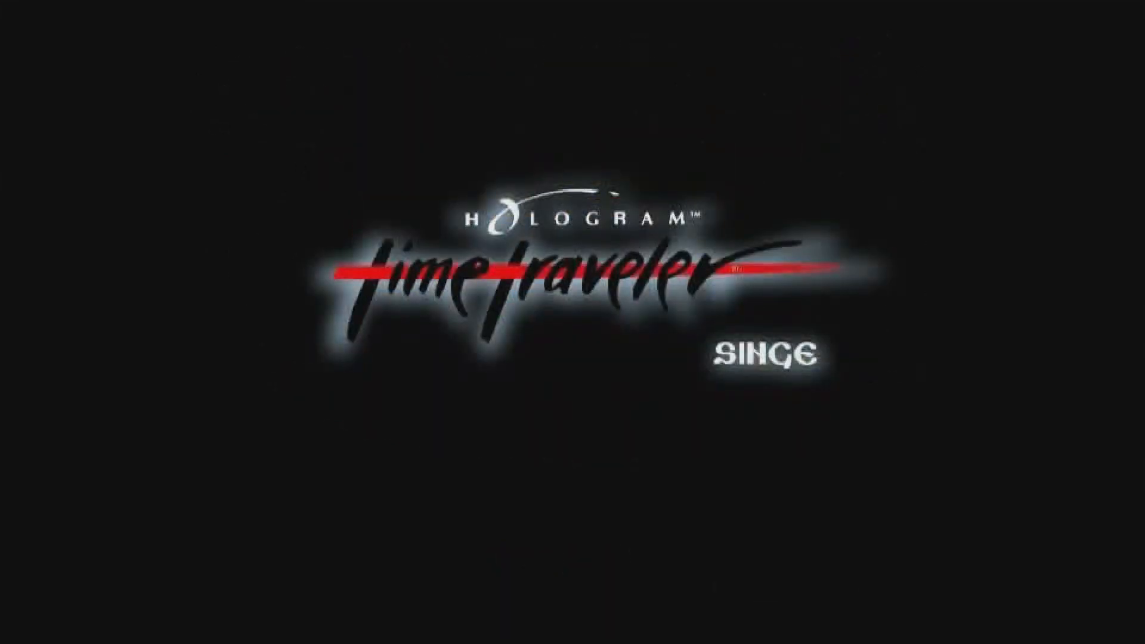
key("1")
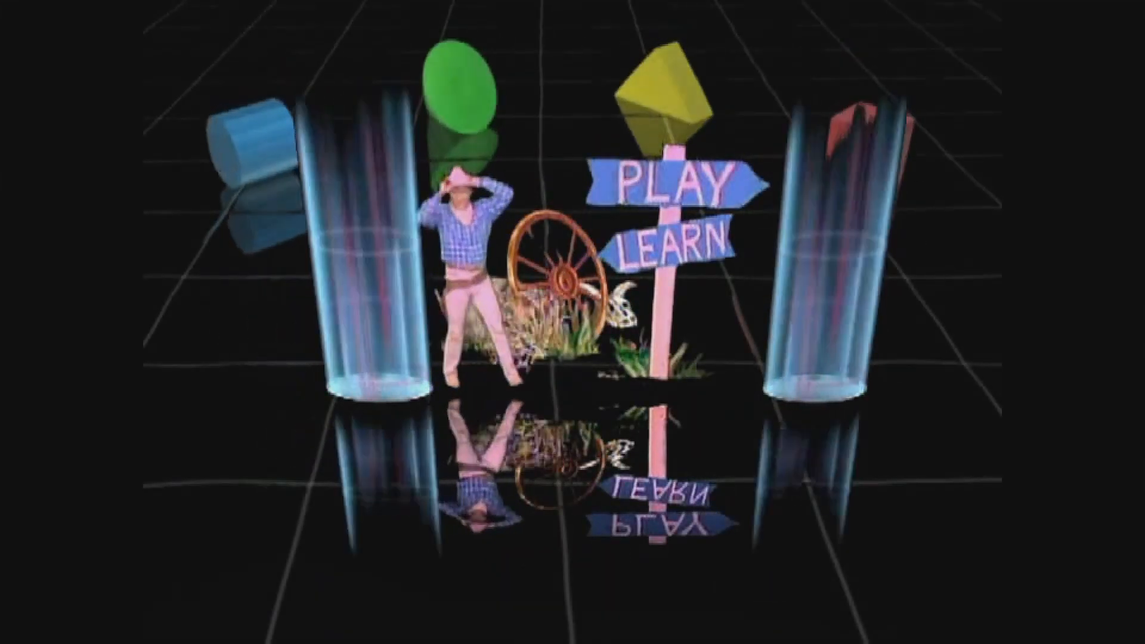
key("Escape")
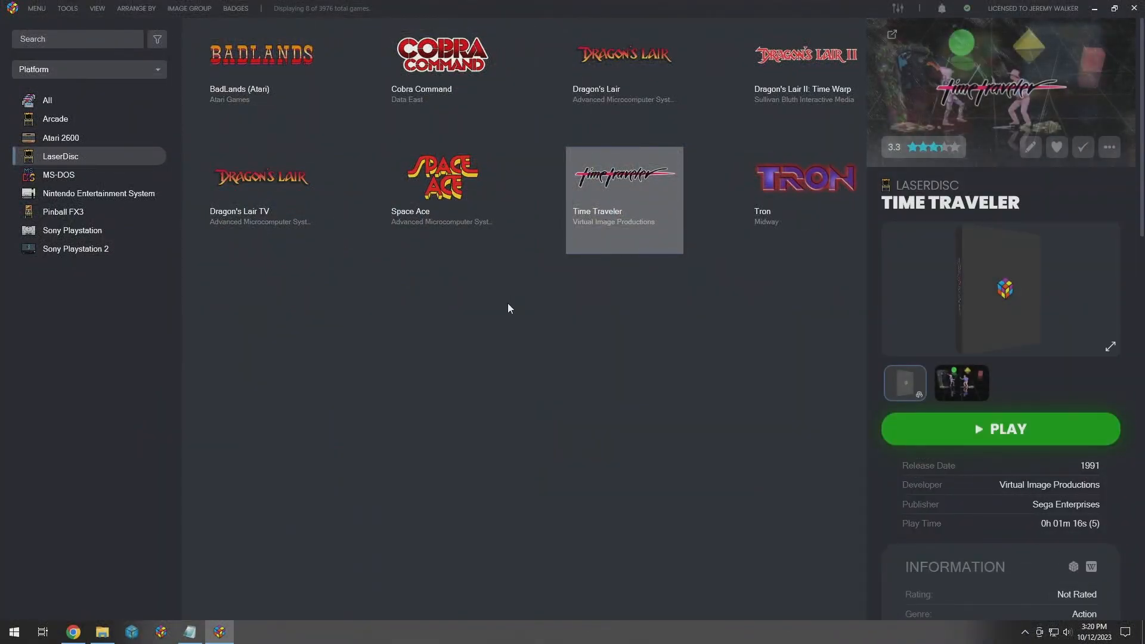
Close LaunchBox and launch Time Traveler from the LaserDisc platform in Big Box
key("alt+F4")
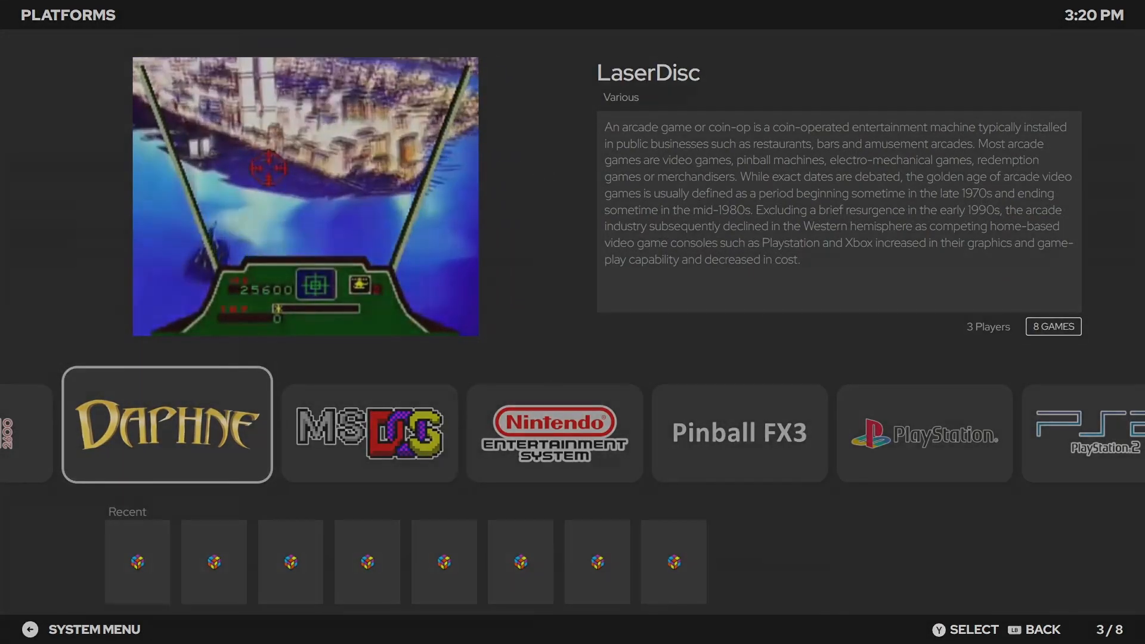
key("Return")
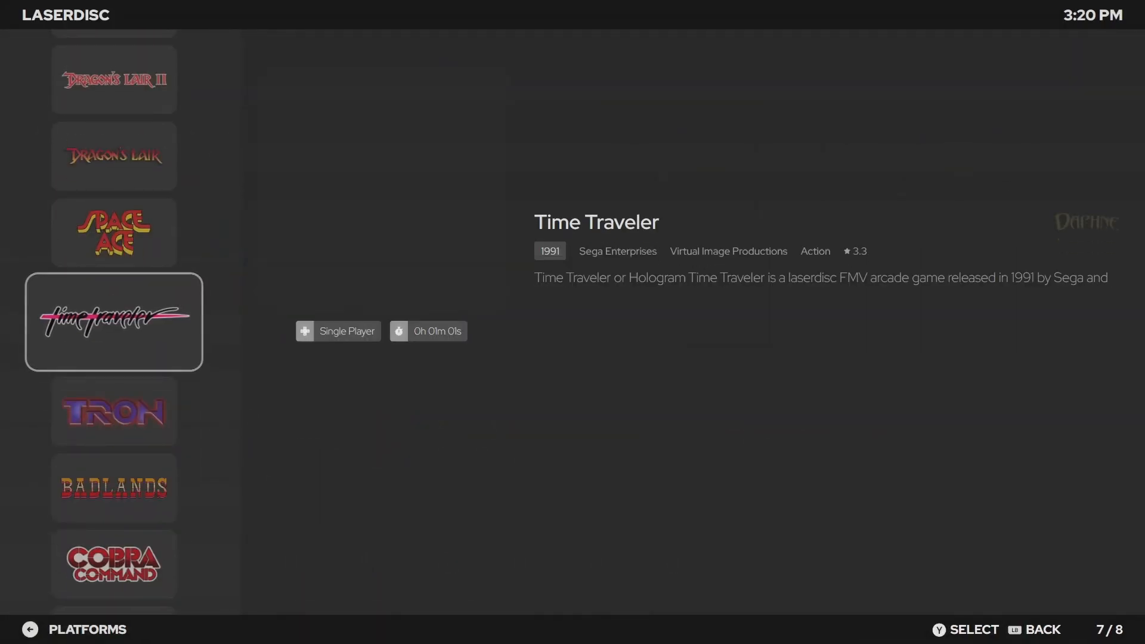
key("Return")
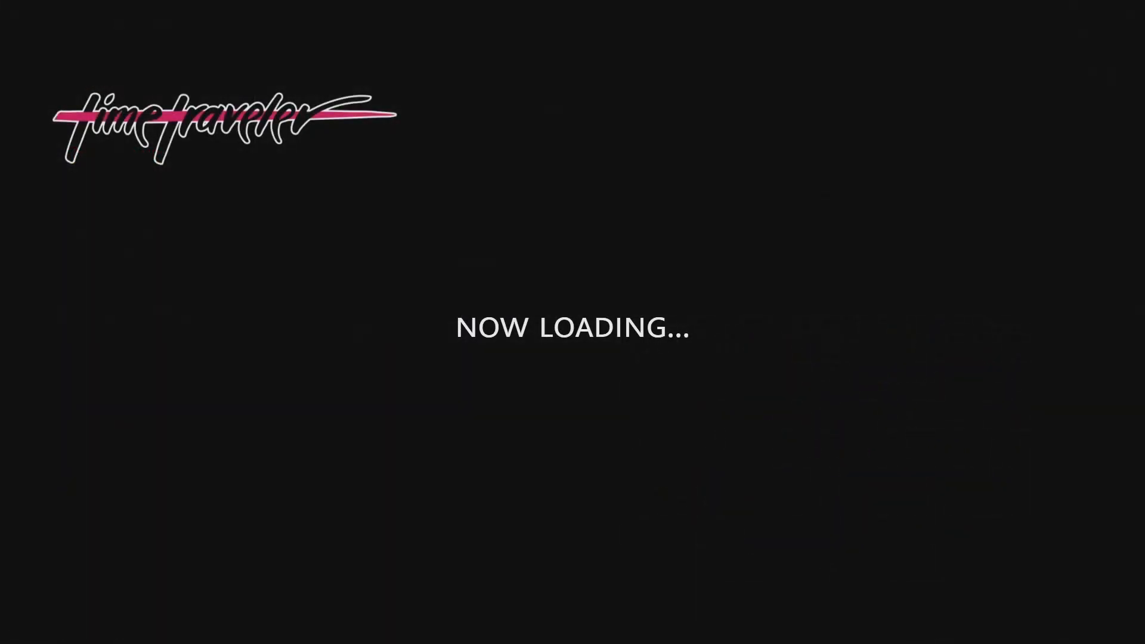